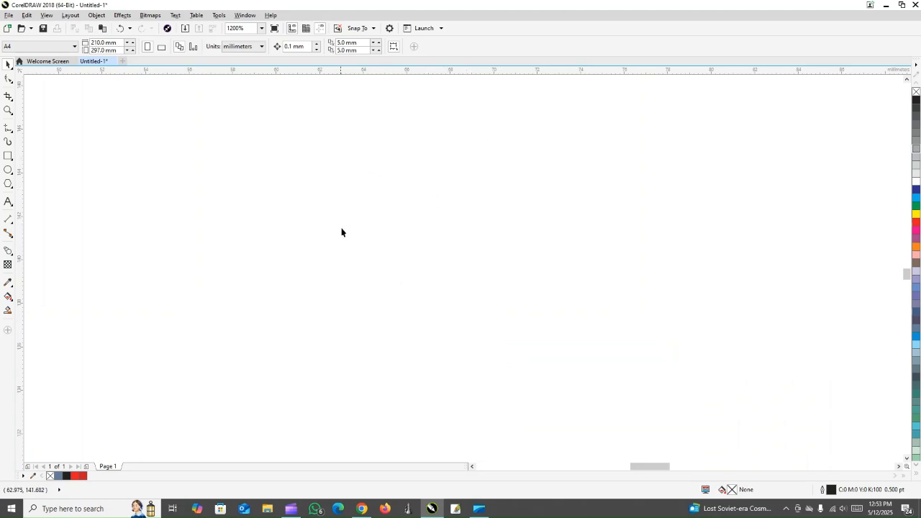
Step: Draw a circle about 12.8 mm in diameter and move its centre to about X 62 mm, Y 140.2 mm
{"action": "left_click", "coordinate": [8, 171]}
{"action": "left_click_drag", "start_coordinate": [221, 133], "coordinate": [507, 411]}
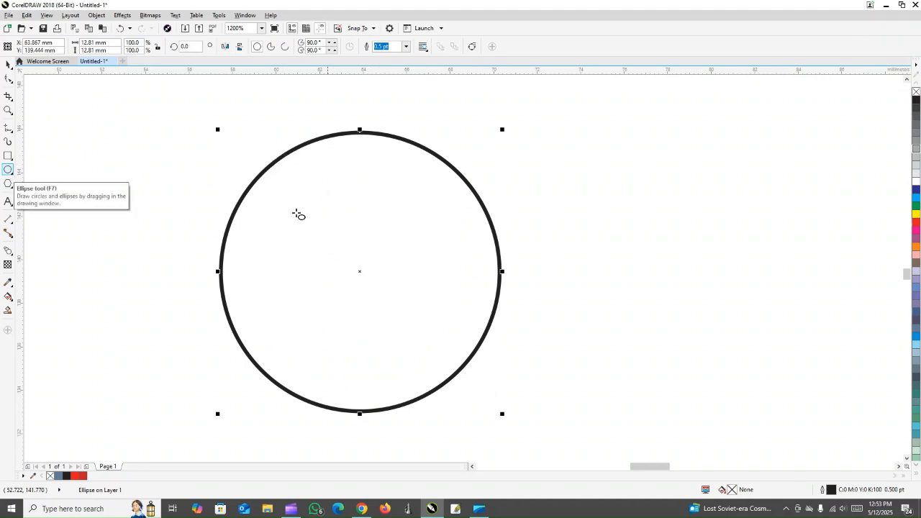
{"action": "left_click", "coordinate": [8, 64]}
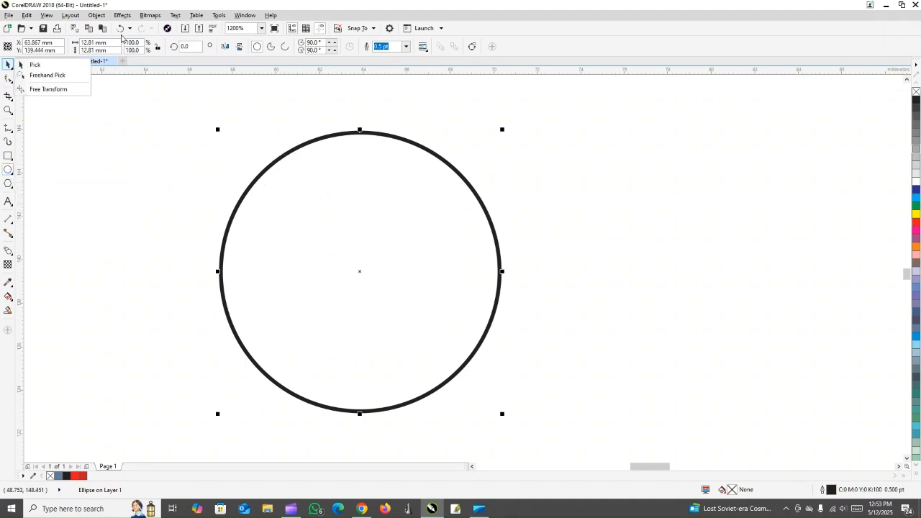
{"action": "left_click", "coordinate": [87, 68]}
{"action": "left_click_drag", "start_coordinate": [359, 271], "coordinate": [320, 254]}
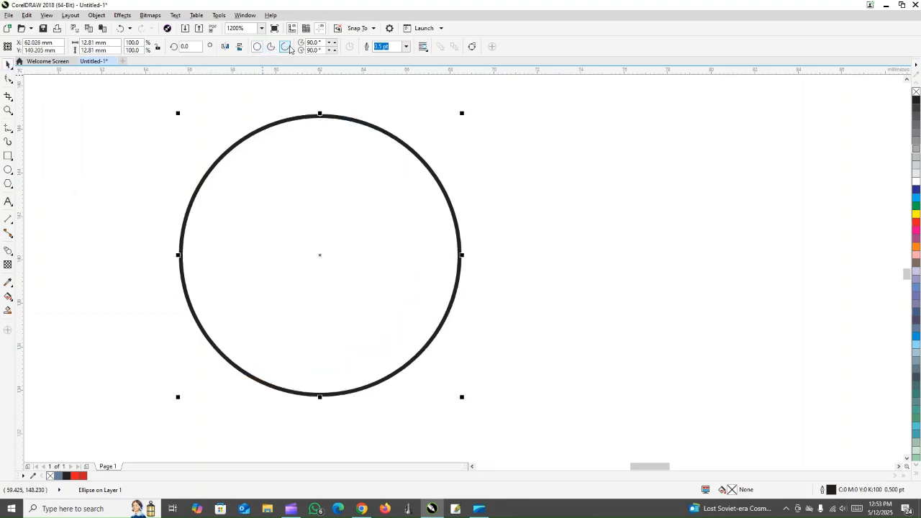
Step: Convert the circle to an open arc and reshape it into a left-facing semicircle from 90° to 270°
{"action": "left_click", "coordinate": [289, 49]}
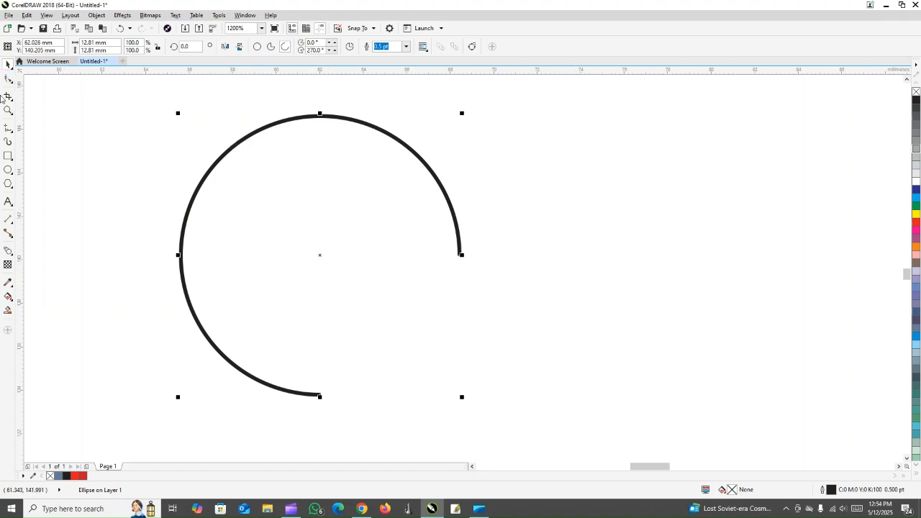
{"action": "left_click", "coordinate": [8, 79]}
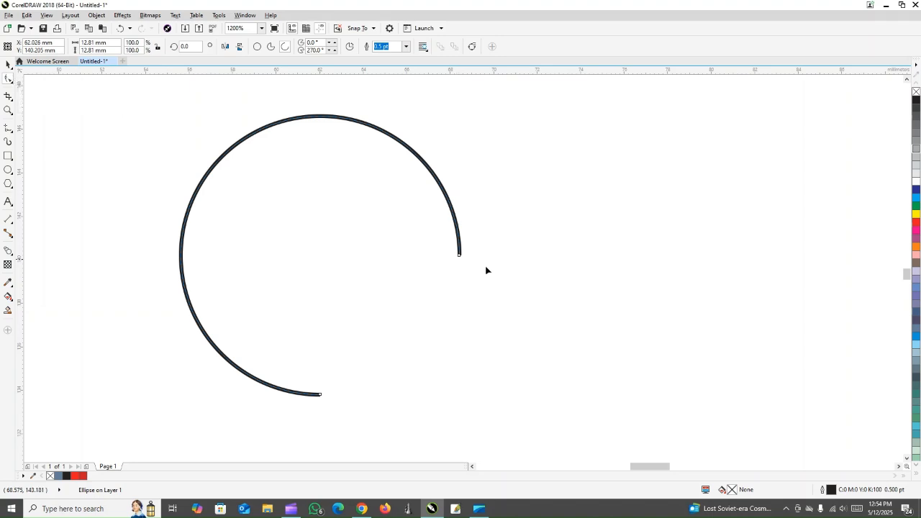
{"action": "left_click_drag", "start_coordinate": [459, 259], "coordinate": [329, 121]}
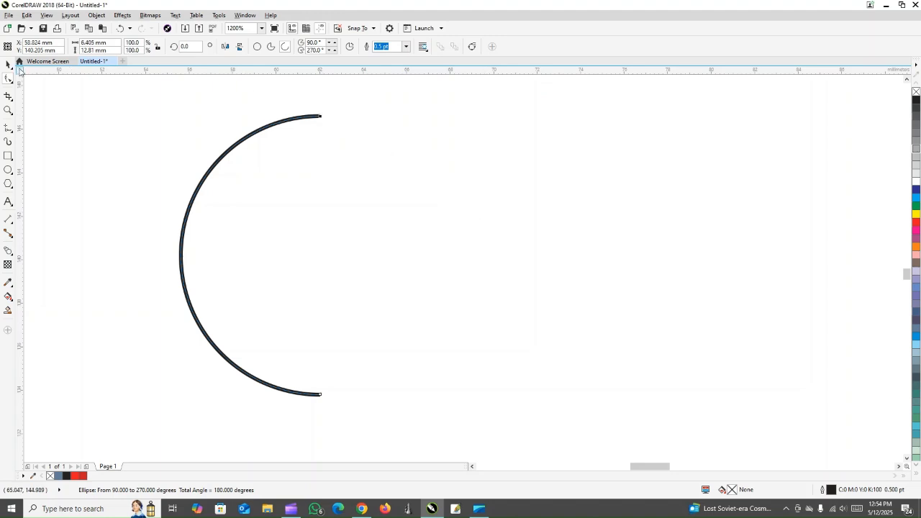
Step: Duplicate the semicircular arc about 6.6 mm to the right at the same height
{"action": "left_click", "coordinate": [7, 64]}
{"action": "left_click", "coordinate": [305, 261]}
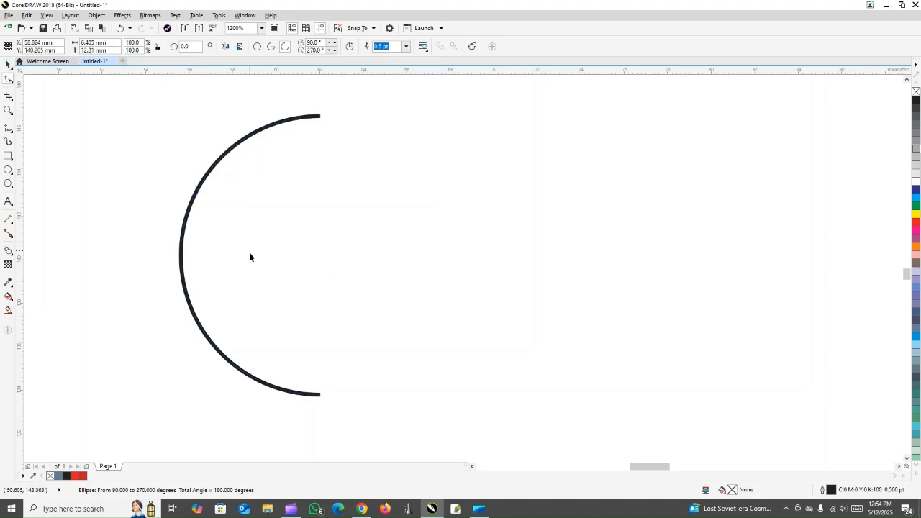
{"action": "mouse_move", "coordinate": [248, 251]}
{"action": "left_mouse_down"}
{"action": "mouse_move", "coordinate": [267, 270]}
{"action": "mouse_move", "coordinate": [362, 273]}
{"action": "mouse_move", "coordinate": [397, 259]}
{"action": "left_mouse_up"}
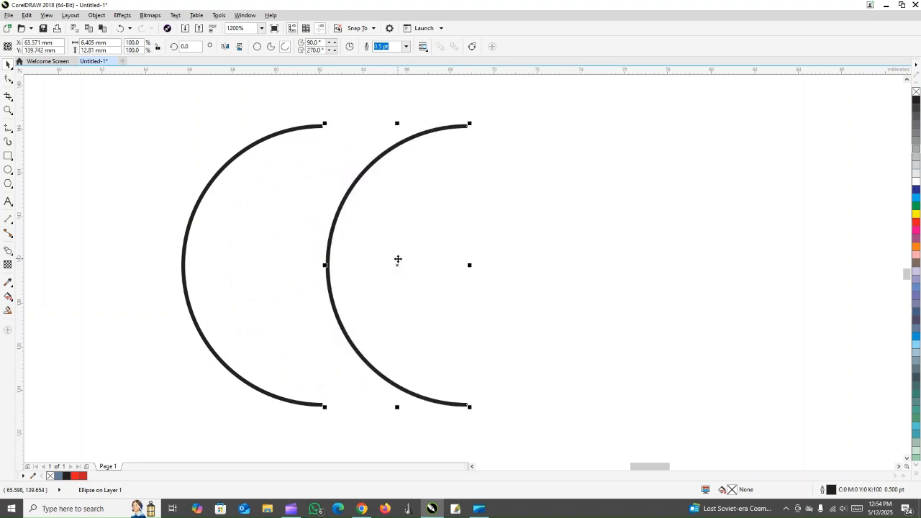
{"action": "left_click", "coordinate": [605, 263]}
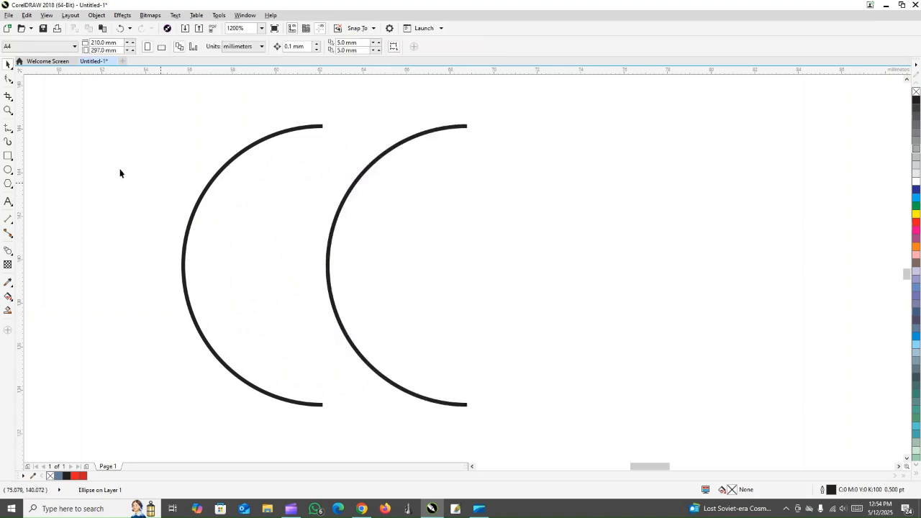
Step: Blend the original arc into its copy with 20 steps
{"action": "left_click", "coordinate": [8, 251]}
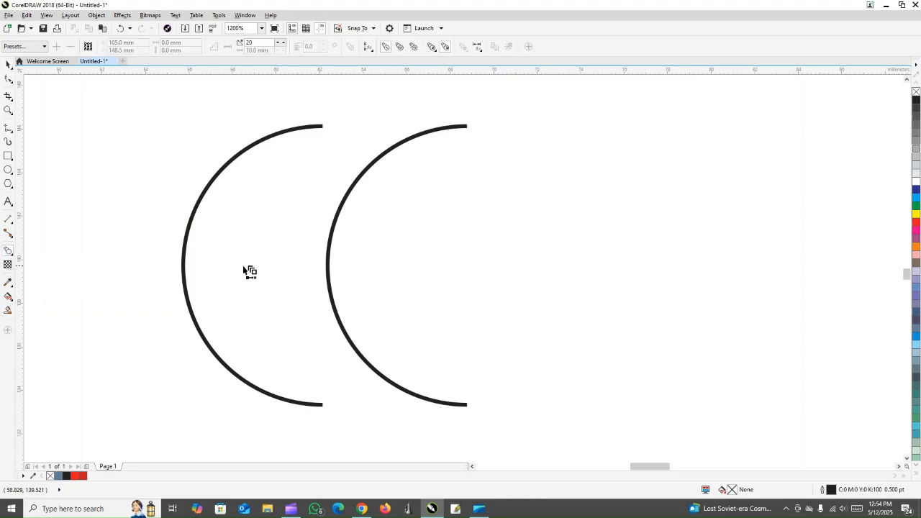
{"action": "left_click_drag", "start_coordinate": [251, 266], "coordinate": [414, 257]}
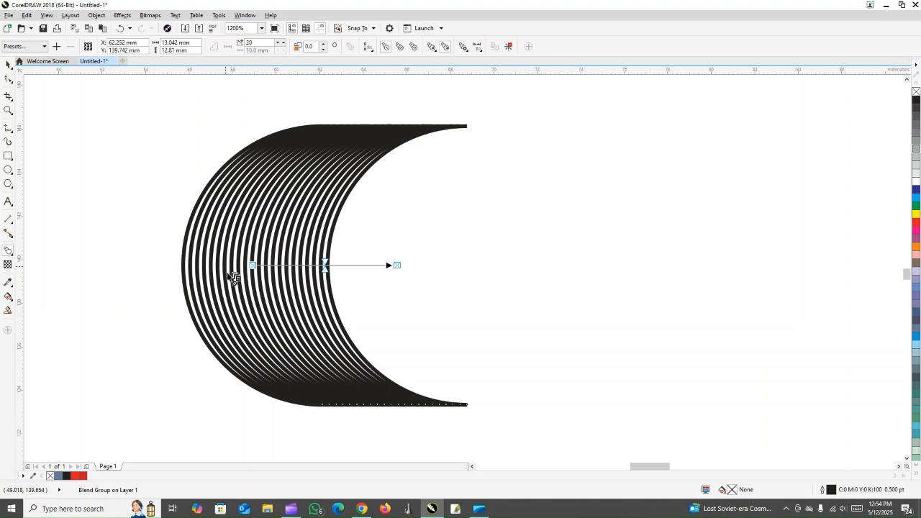
{"action": "left_click", "coordinate": [6, 64]}
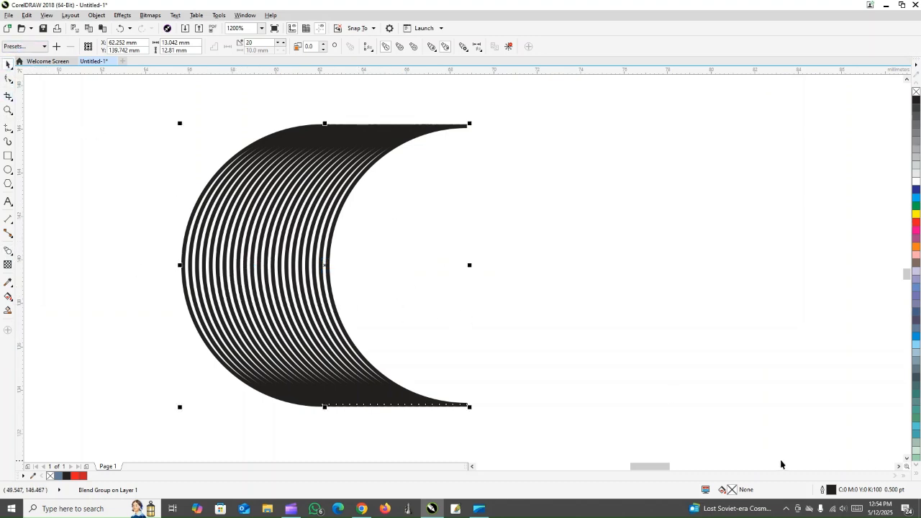
Step: Scale the blended arcs up to about 49.6 by 48.7 mm and centre them near X 61.6 mm, Y 151 mm
{"action": "scroll", "coordinate": [596, 426], "scroll_direction": "down", "scroll_amount": 1}
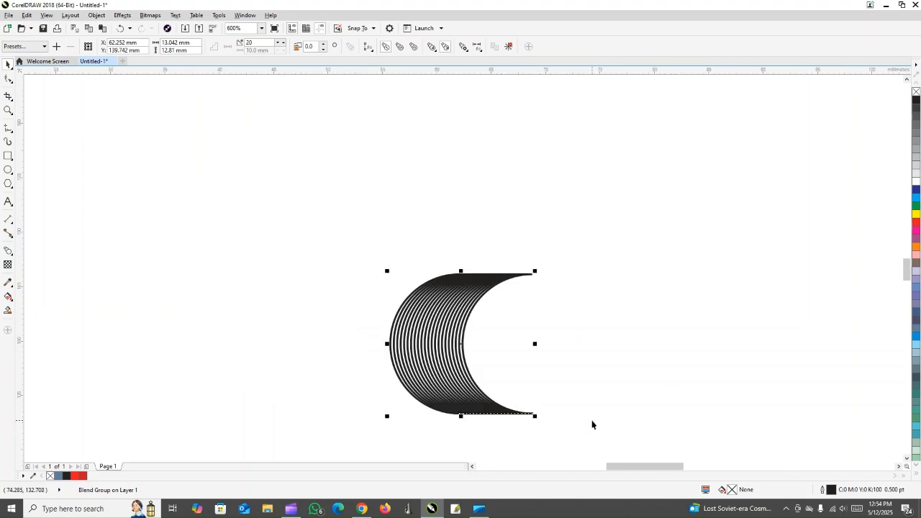
{"action": "scroll", "coordinate": [592, 425], "scroll_direction": "down", "scroll_amount": 2}
{"action": "left_click_drag", "start_coordinate": [579, 385], "coordinate": [682, 317]}
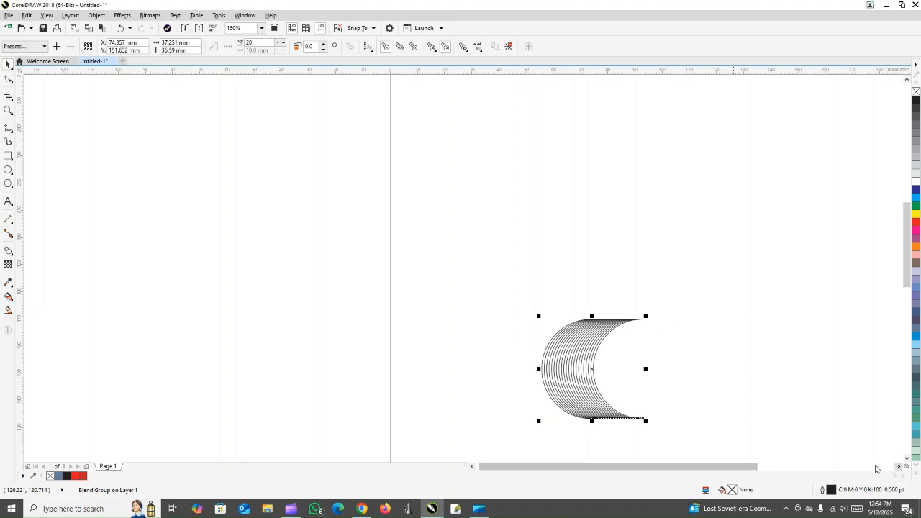
{"action": "scroll", "coordinate": [625, 433], "scroll_direction": "down", "scroll_amount": 2}
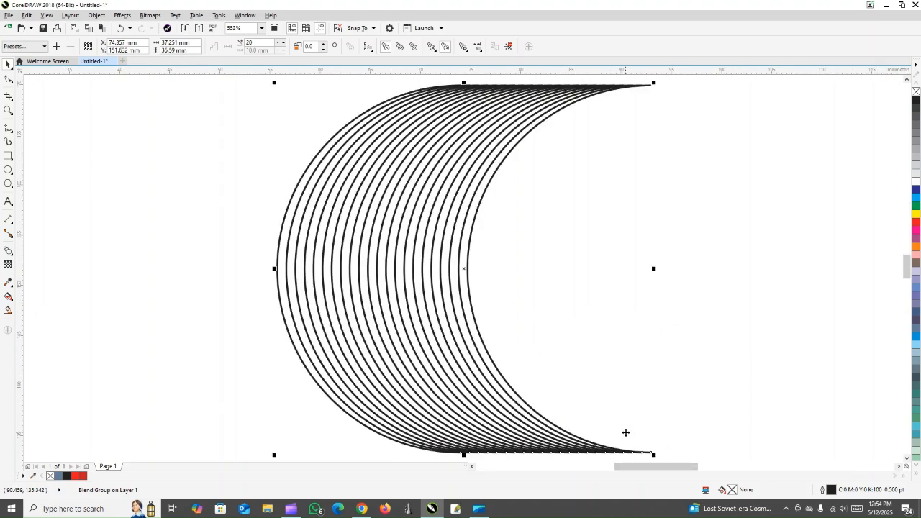
{"action": "scroll", "coordinate": [439, 271], "scroll_direction": "up", "scroll_amount": 2}
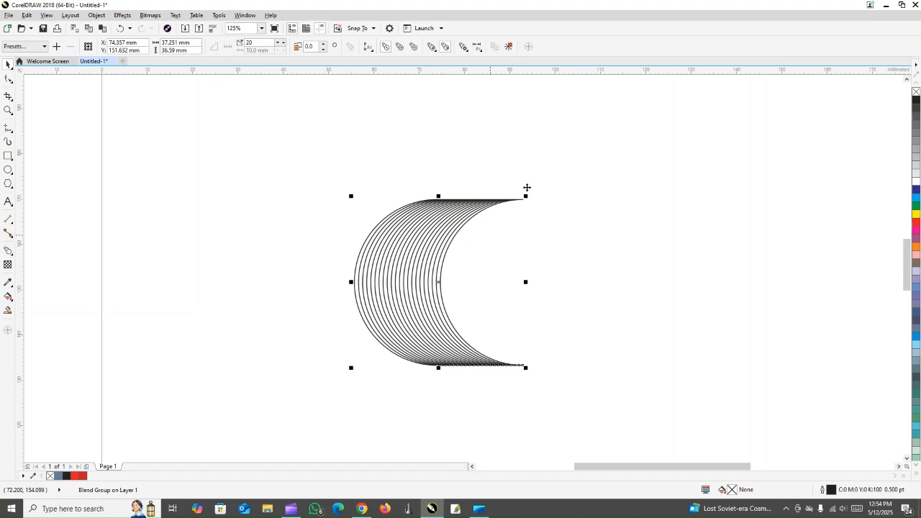
{"action": "scroll", "coordinate": [525, 198], "scroll_direction": "up", "scroll_amount": 1}
{"action": "left_click_drag", "start_coordinate": [526, 197], "coordinate": [630, 141]}
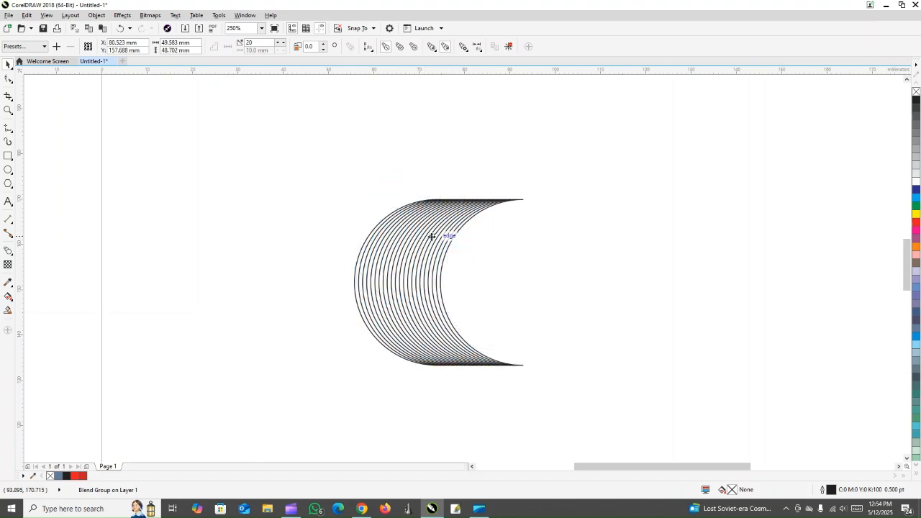
{"action": "left_click_drag", "start_coordinate": [432, 236], "coordinate": [345, 266]}
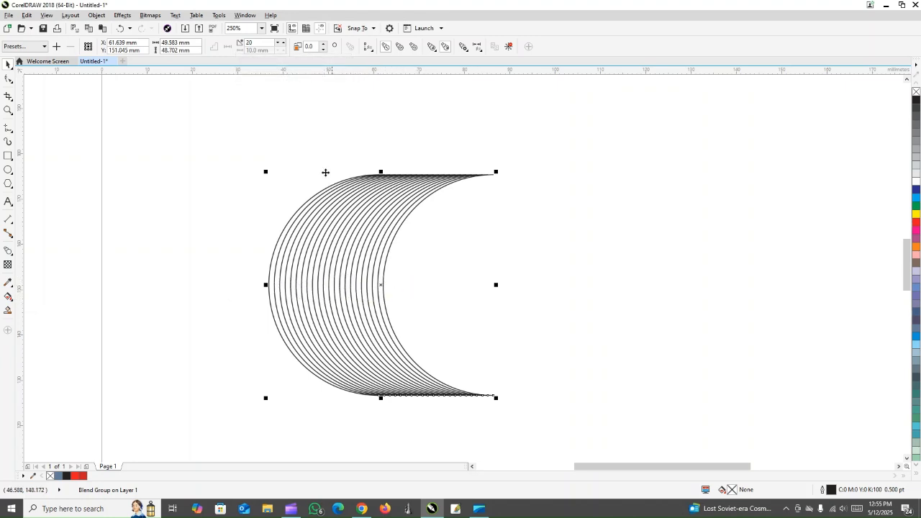
Step: Set the number of blend steps between the two arcs to 15
{"action": "left_click", "coordinate": [280, 47]}
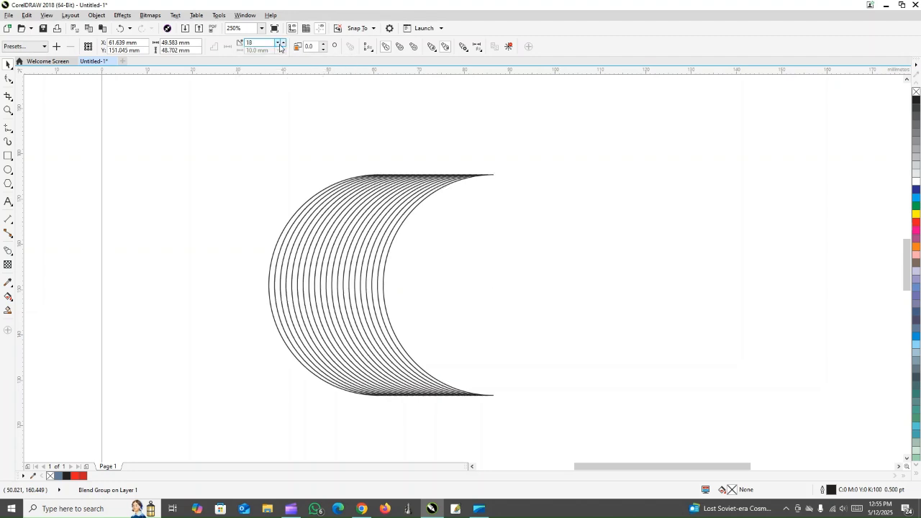
{"action": "left_click", "coordinate": [280, 47]}
{"action": "left_click", "coordinate": [280, 48]}
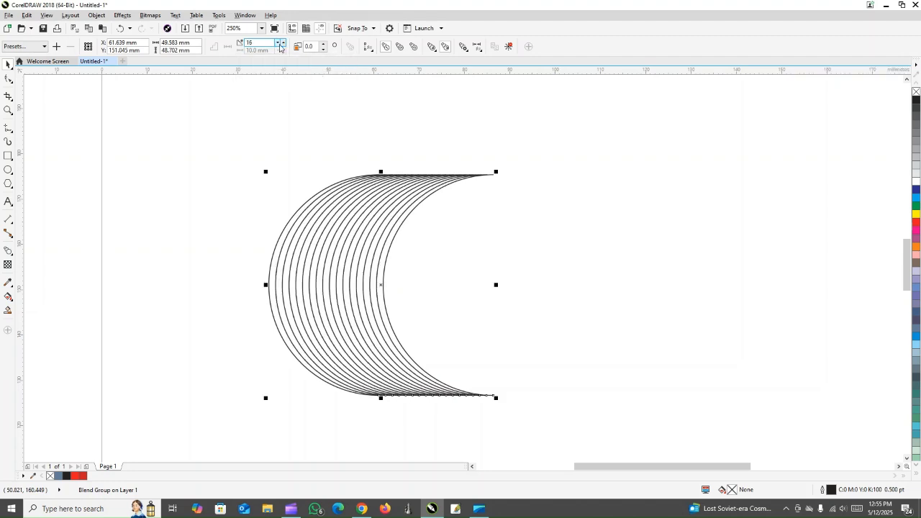
{"action": "left_click", "coordinate": [280, 48]}
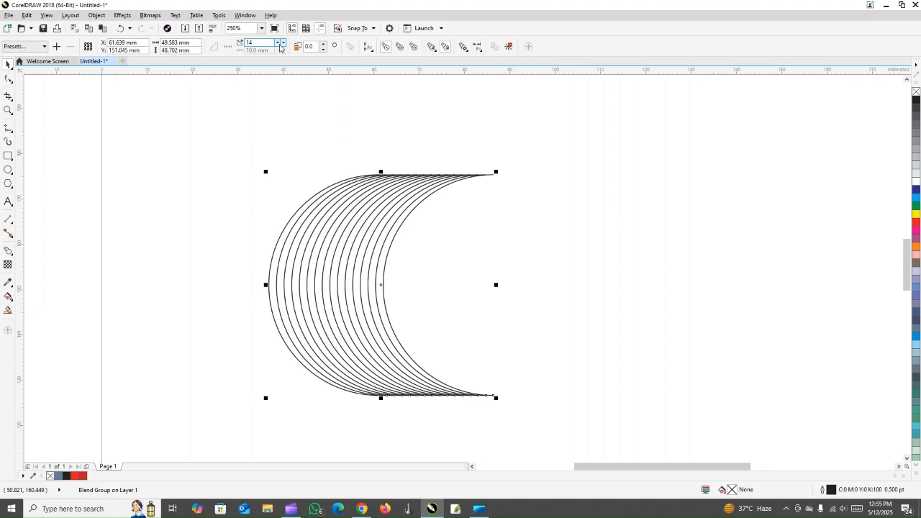
{"action": "left_click", "coordinate": [281, 47]}
{"action": "left_click", "coordinate": [281, 48]}
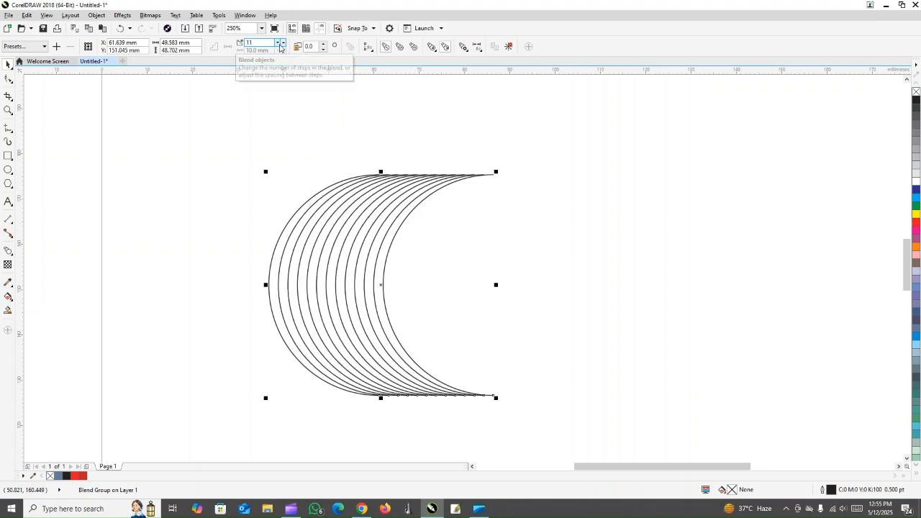
{"action": "left_click", "coordinate": [281, 48]}
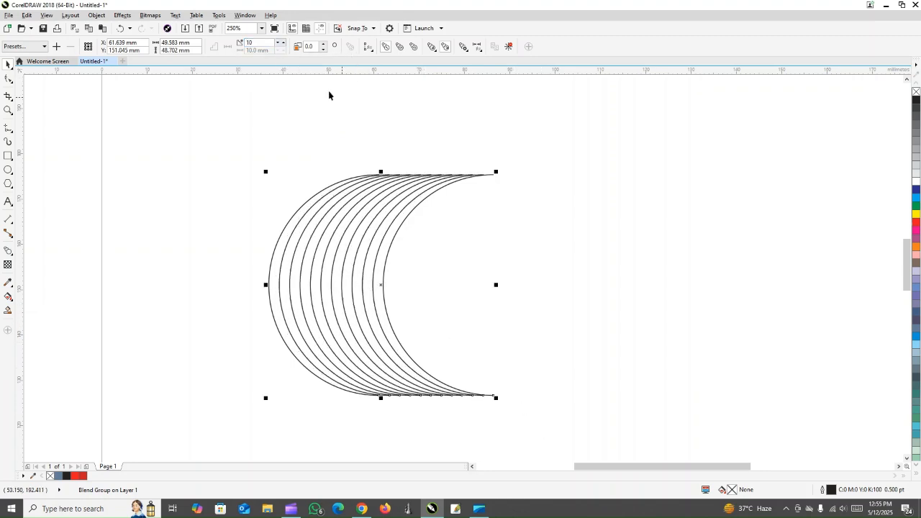
{"action": "left_click", "coordinate": [283, 43]}
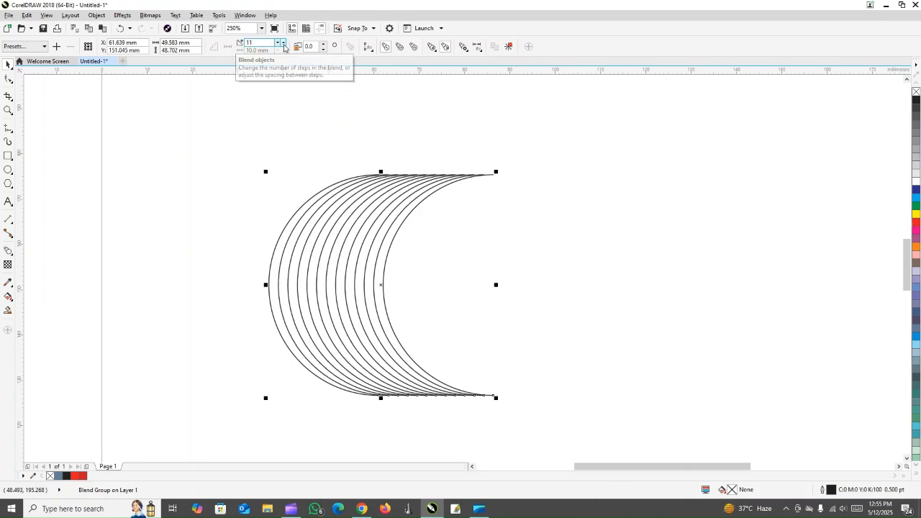
{"action": "left_click", "coordinate": [284, 45]}
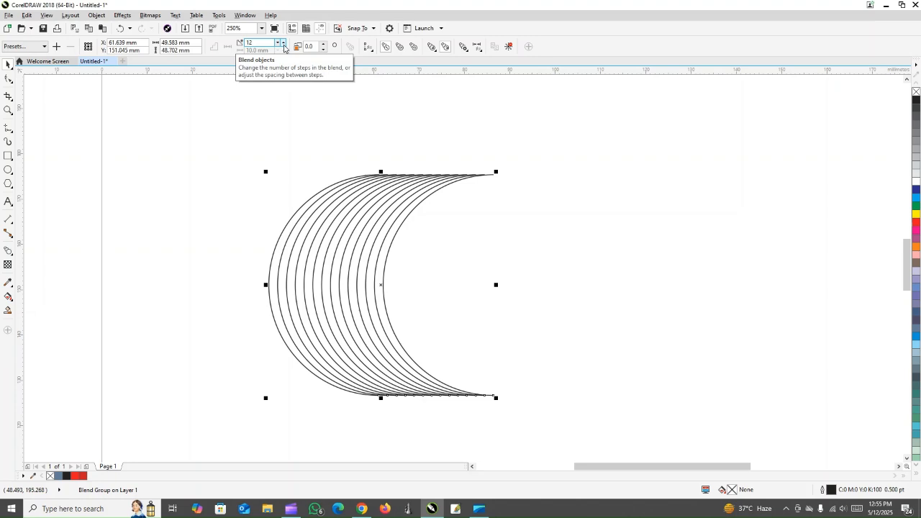
{"action": "left_click", "coordinate": [284, 44]}
{"action": "left_click", "coordinate": [283, 43]}
{"action": "left_click", "coordinate": [284, 44]}
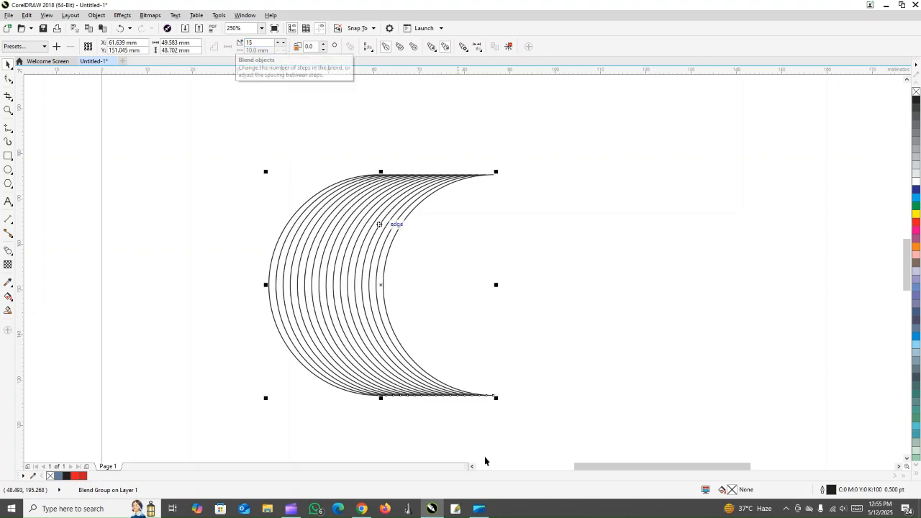
Step: Break the blend apart into the two end arcs and the group of intermediate arcs
{"action": "left_click", "coordinate": [483, 286]}
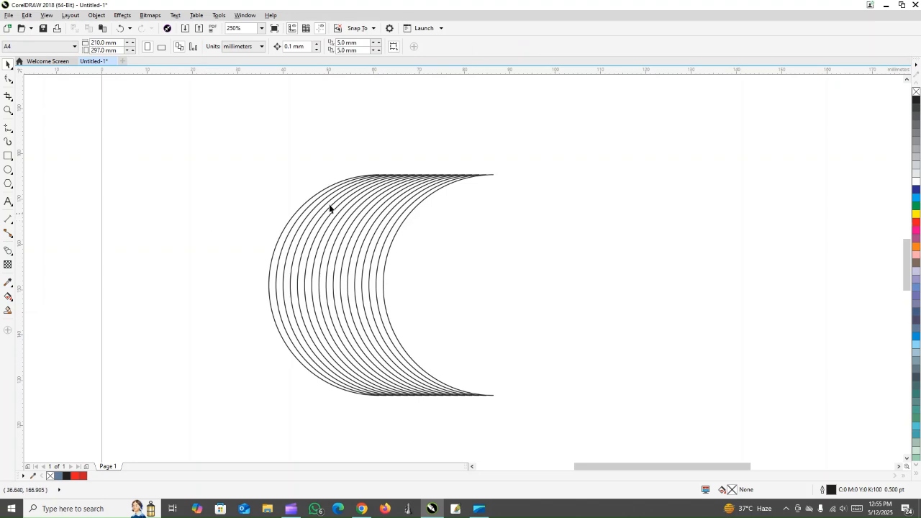
{"action": "left_click", "coordinate": [337, 259]}
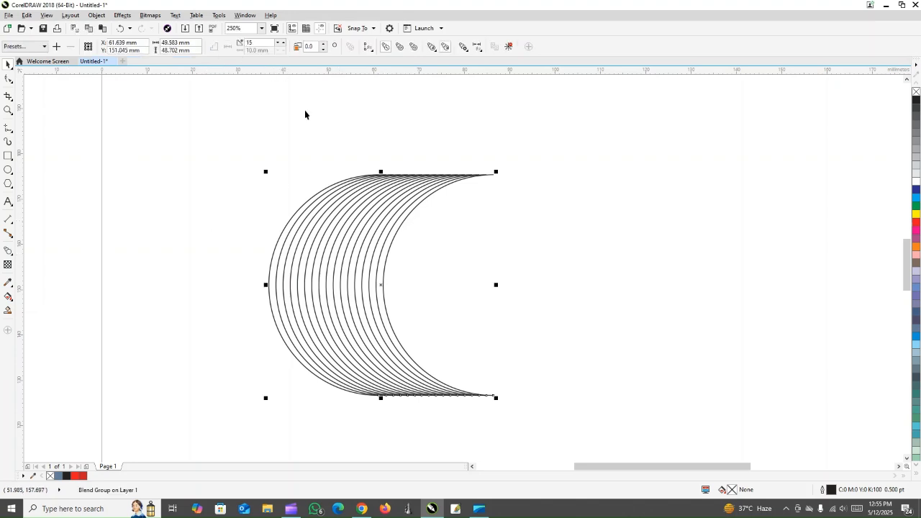
{"action": "left_click", "coordinate": [502, 244]}
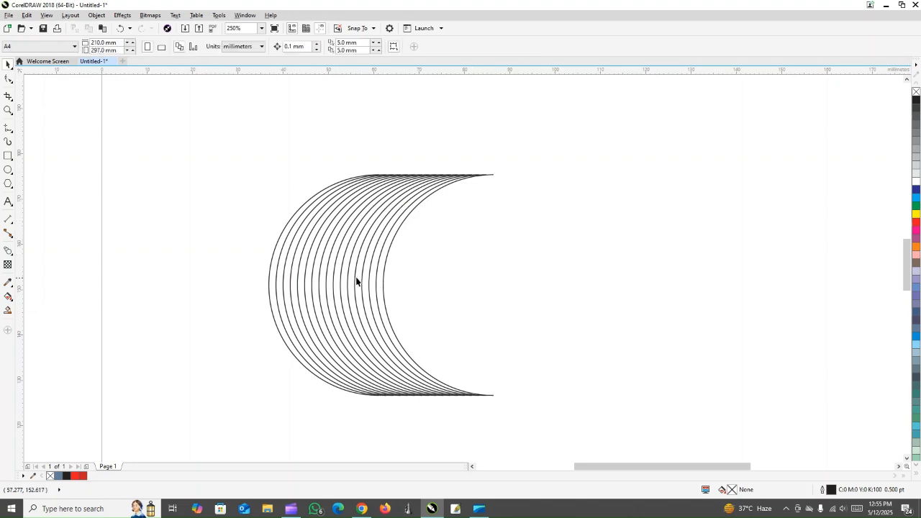
{"action": "left_click", "coordinate": [330, 255]}
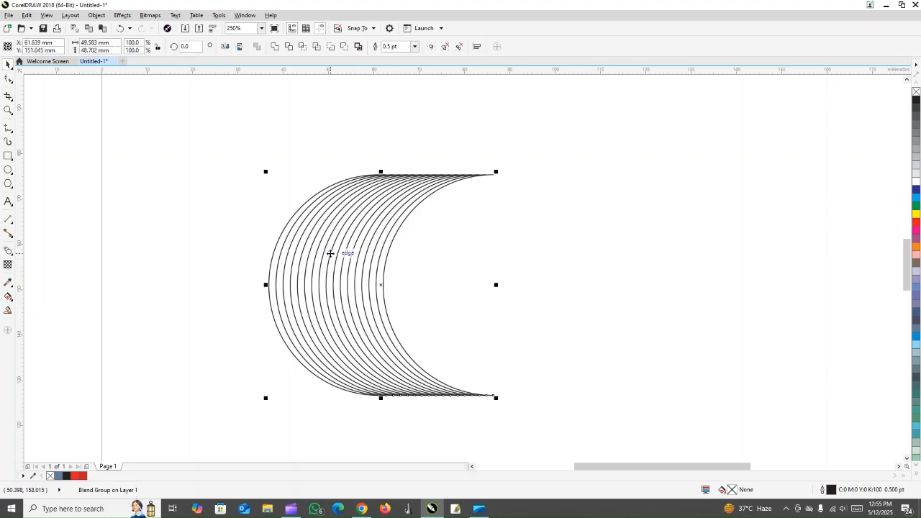
{"action": "left_click", "coordinate": [589, 299]}
{"action": "left_click_drag", "start_coordinate": [385, 209], "coordinate": [411, 232]}
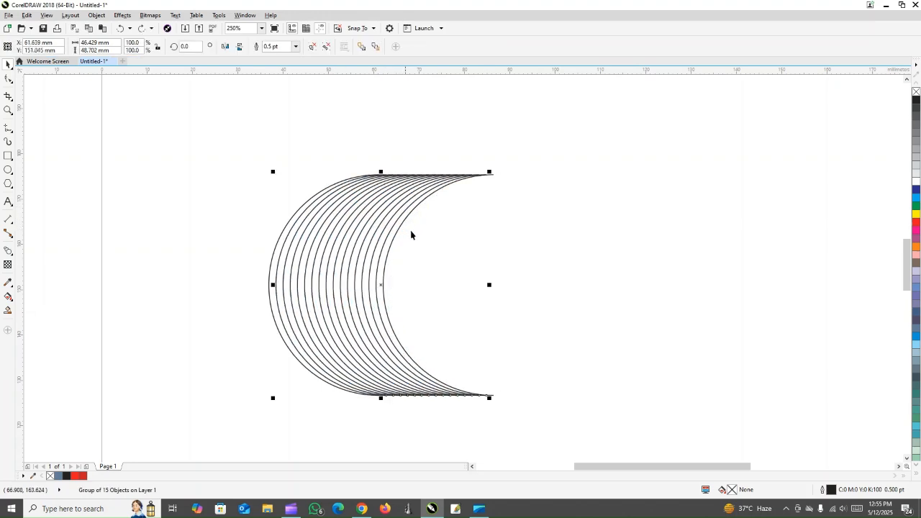
{"action": "left_click", "coordinate": [672, 232]}
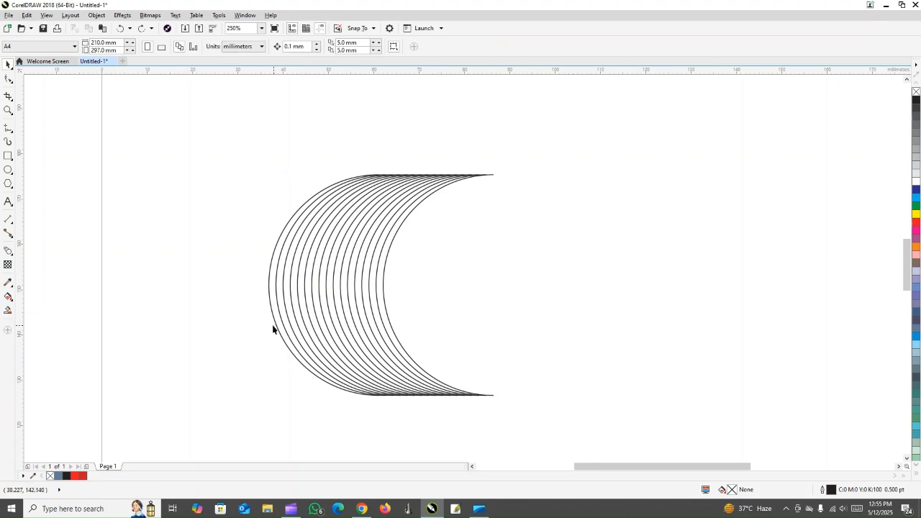
Step: Convert the separated outermost left arc back into a full circle in its original position
{"action": "left_click_drag", "start_coordinate": [273, 318], "coordinate": [189, 268]}
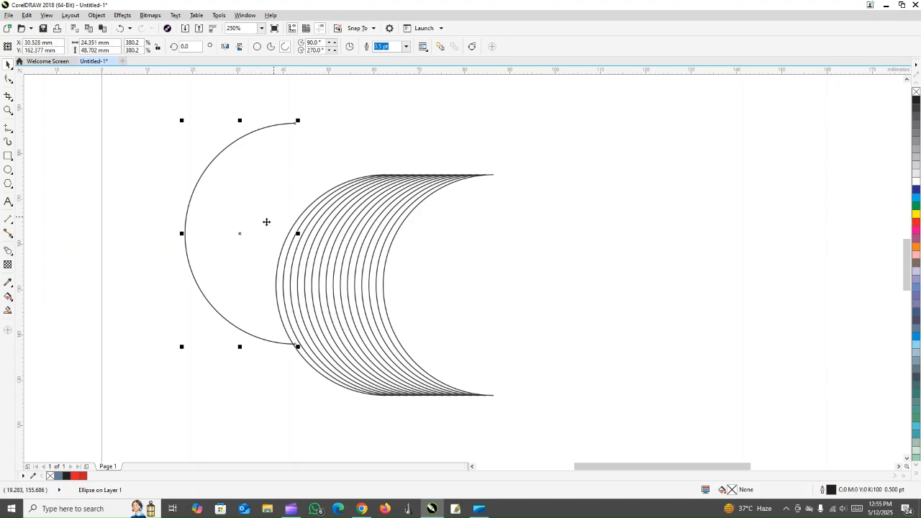
{"action": "key", "text": "ctrl+z"}
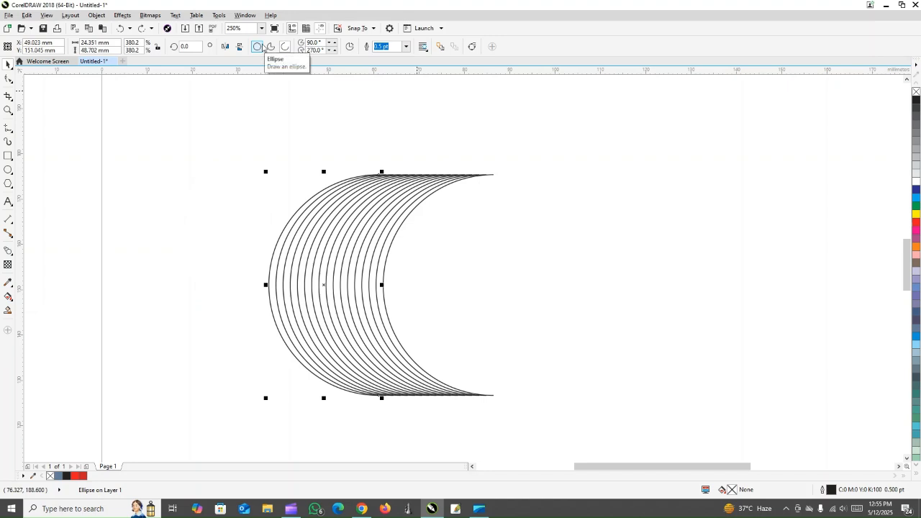
{"action": "left_click", "coordinate": [259, 46]}
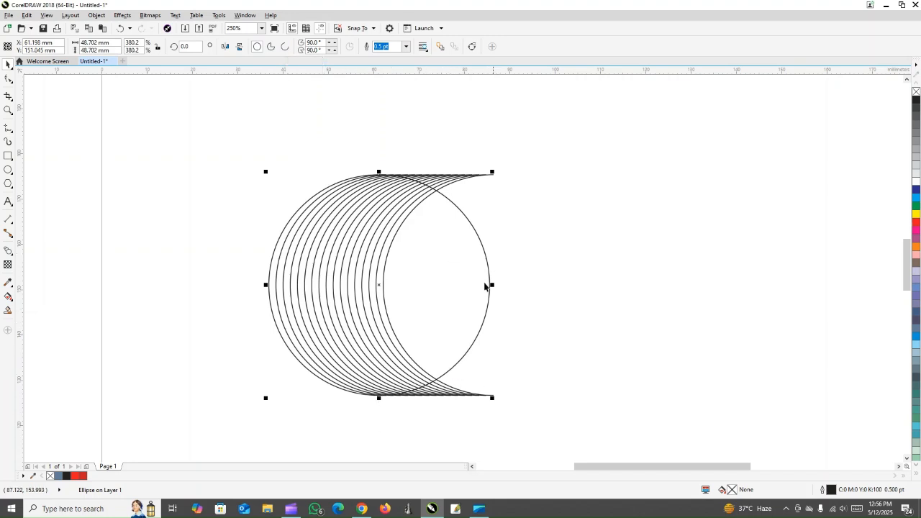
Step: Turn the full circle into an open arc with a 0° start angle and a 270° end angle
{"action": "left_click", "coordinate": [285, 47]}
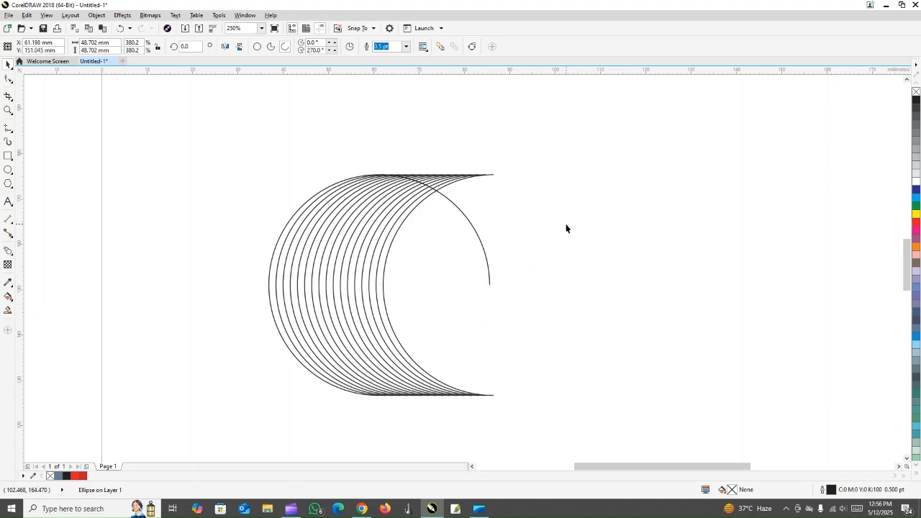
{"action": "left_click", "coordinate": [568, 226]}
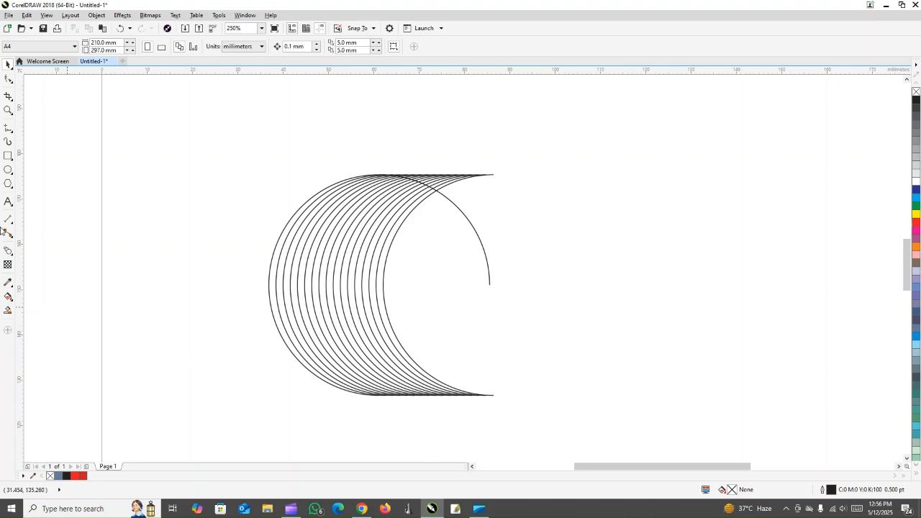
Step: Draw a straight horizontal line about 54 mm long just below the arcs
{"action": "left_click", "coordinate": [9, 128]}
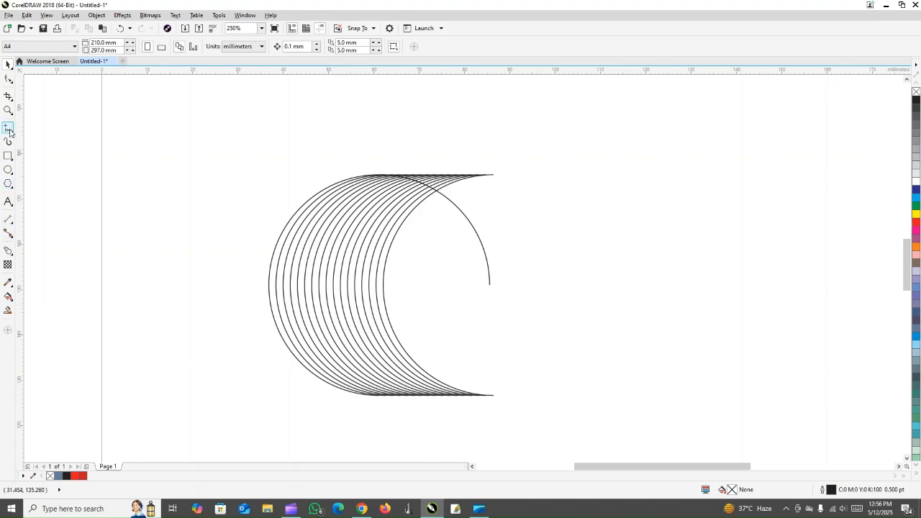
{"action": "left_click", "coordinate": [305, 416]}
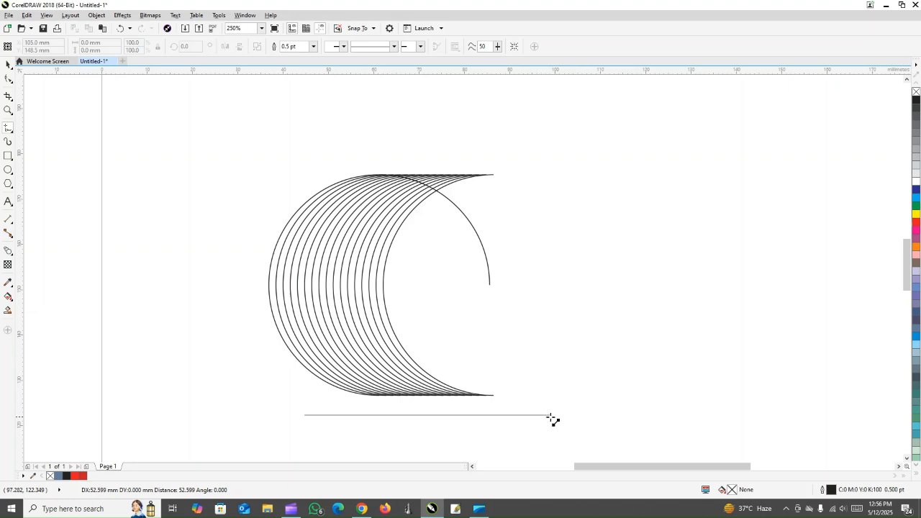
{"action": "left_click", "coordinate": [553, 414]}
{"action": "left_click", "coordinate": [8, 63]}
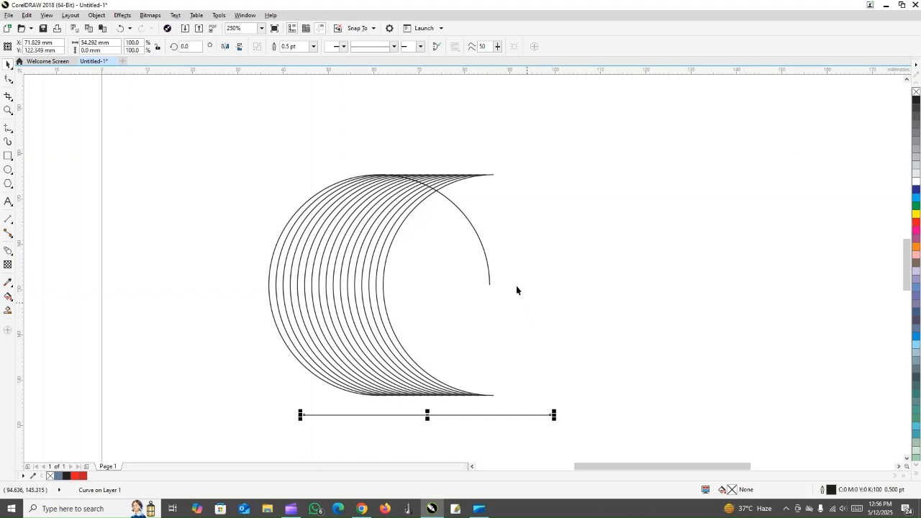
Step: Align the horizontal line with the bottom edge of the 270° arc
{"action": "left_click", "coordinate": [481, 245], "text": "shift"}
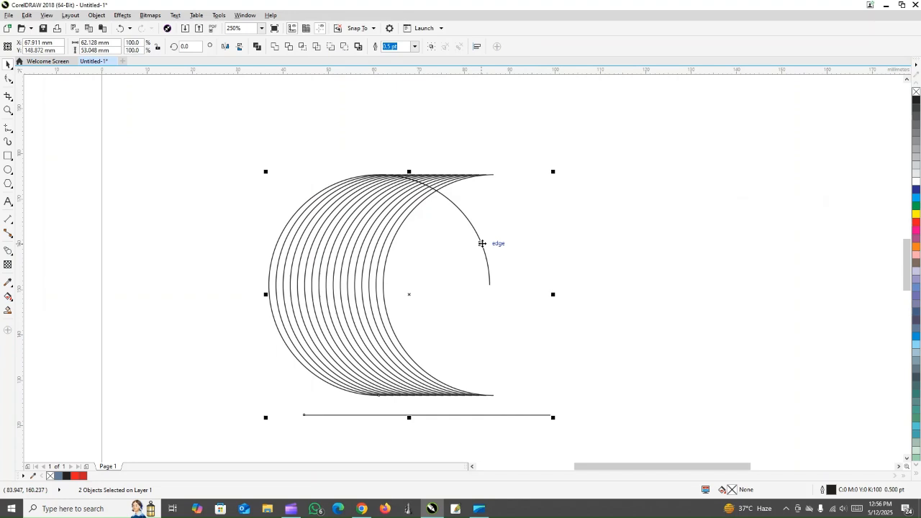
{"action": "key", "text": "b"}
{"action": "key", "text": "Escape"}
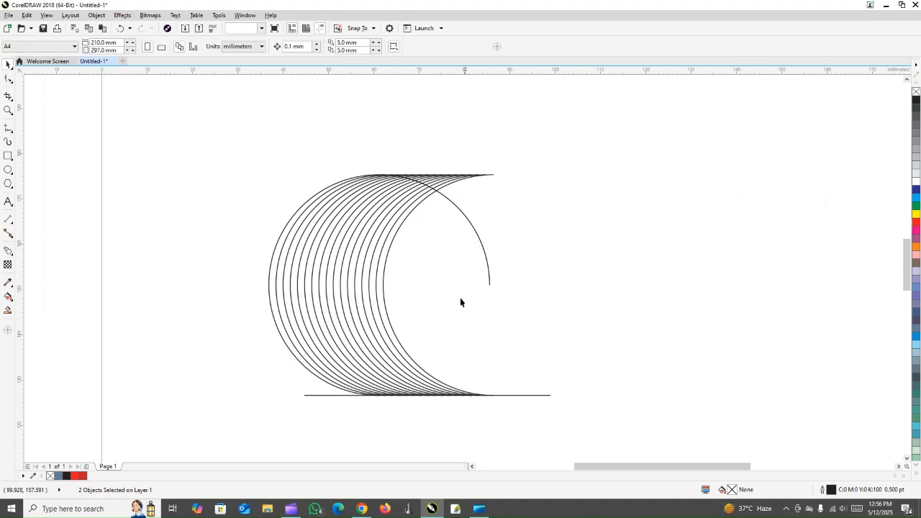
{"action": "left_click", "coordinate": [501, 397]}
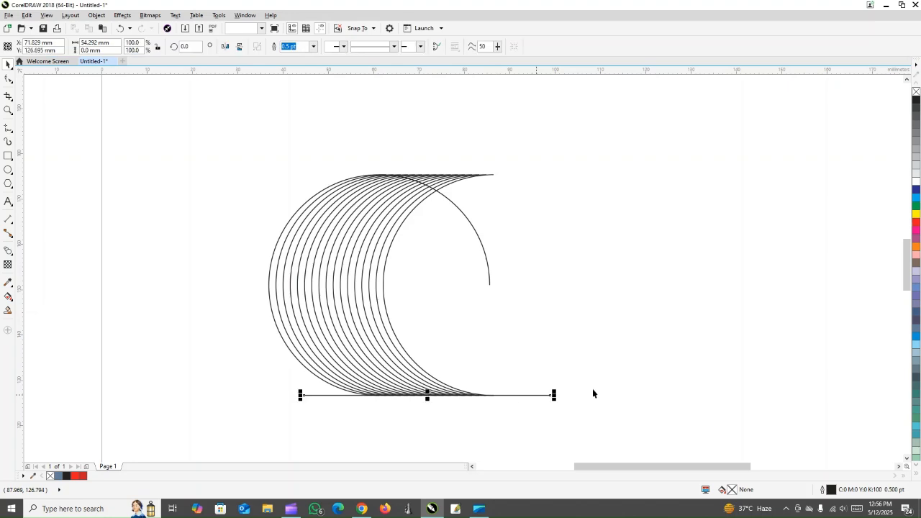
{"action": "key", "text": "Escape"}
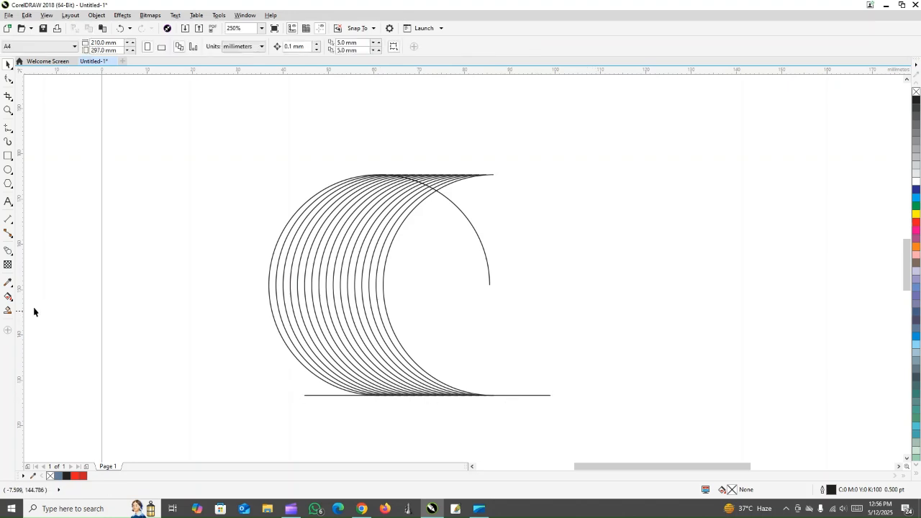
Step: Smart-fill every second band between the arcs, eight in all, with blue-grey (C40 M20 Y0 K40) and a 0.5 pt black outline
{"action": "left_click", "coordinate": [7, 311]}
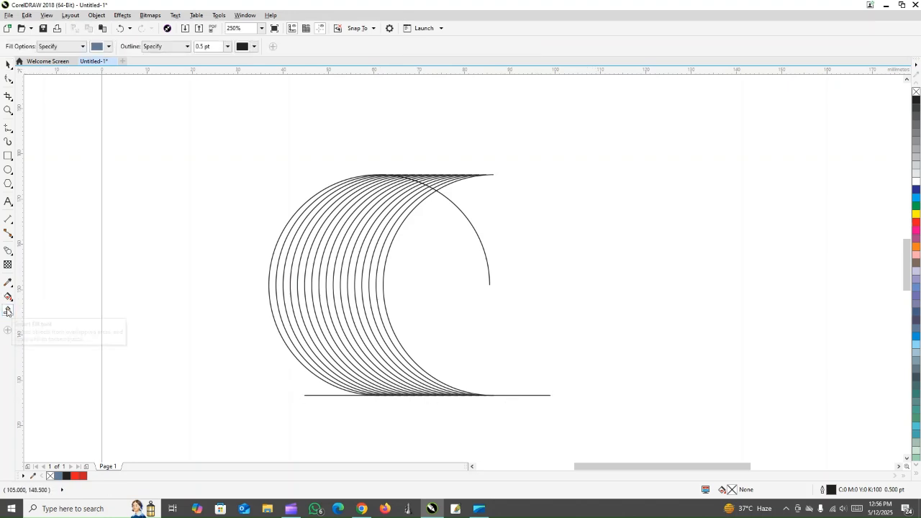
{"action": "scroll", "coordinate": [269, 294], "scroll_direction": "up", "scroll_amount": 2}
{"action": "left_click", "coordinate": [271, 294]}
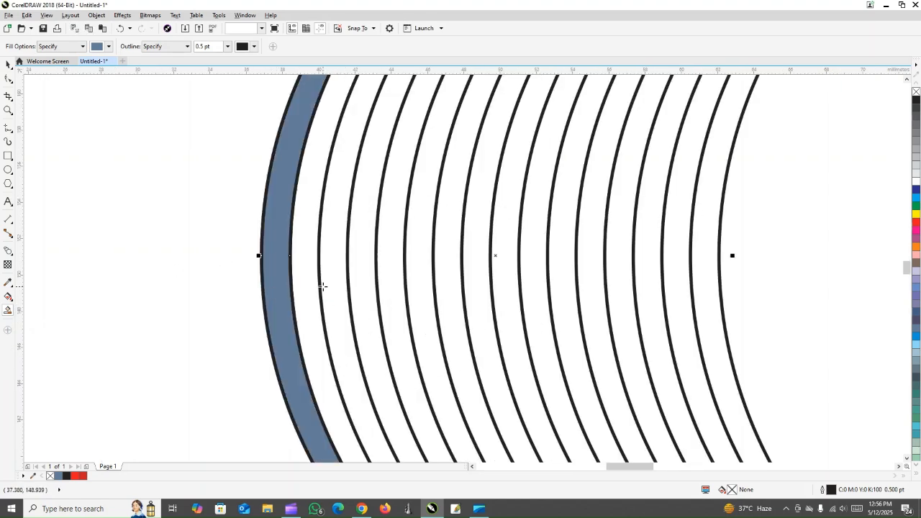
{"action": "left_click", "coordinate": [332, 286]}
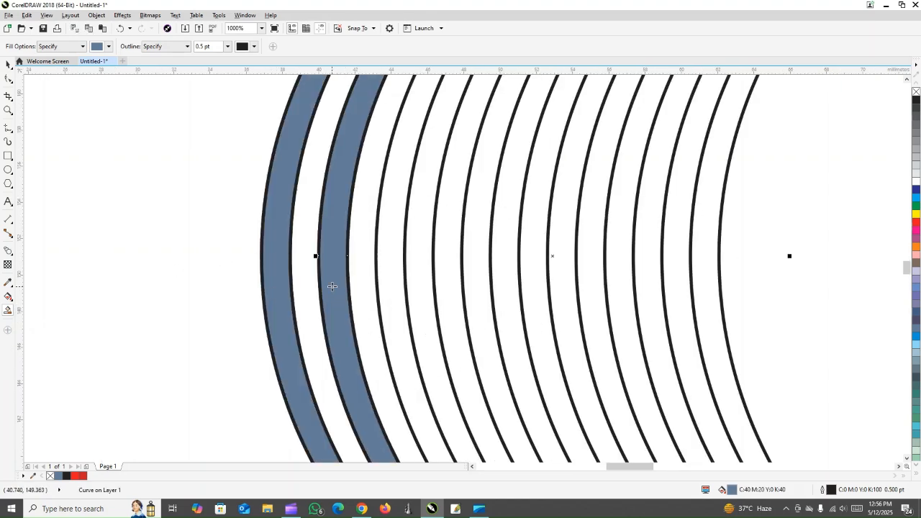
{"action": "left_click", "coordinate": [407, 278]}
{"action": "left_click", "coordinate": [449, 273]}
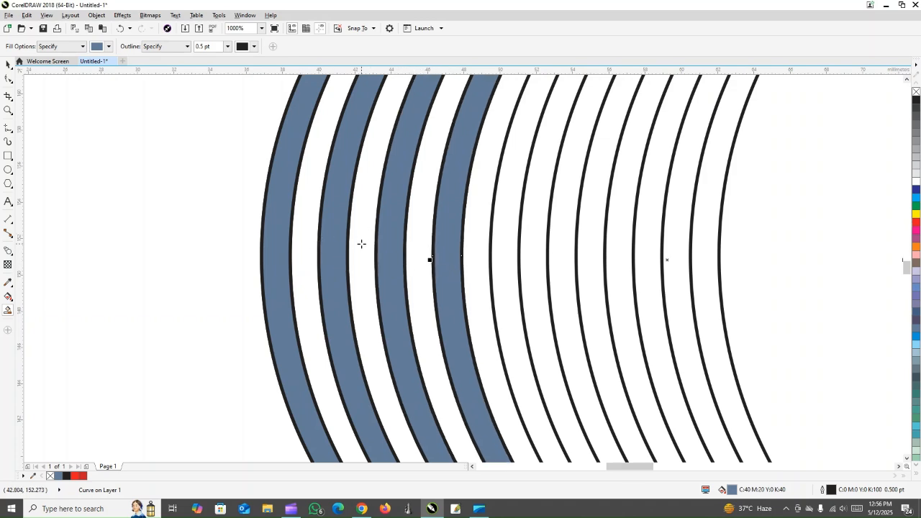
{"action": "left_click", "coordinate": [514, 262]}
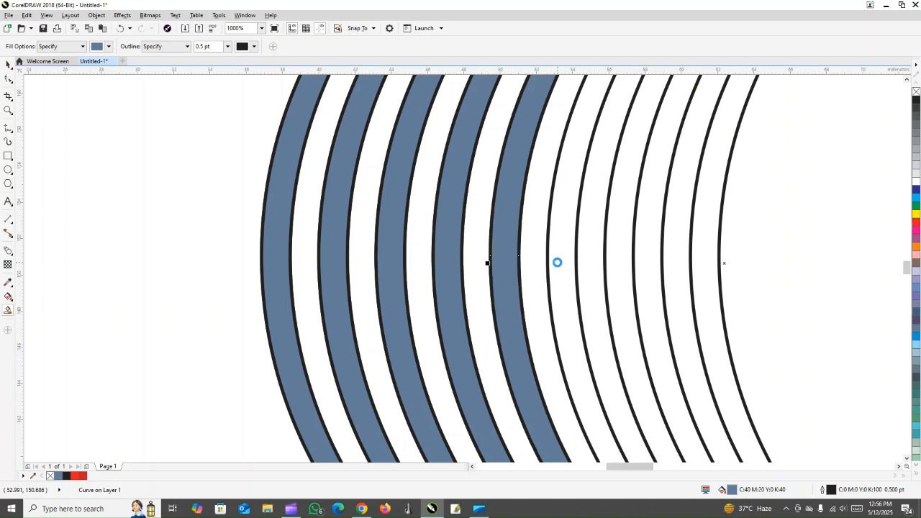
{"action": "left_click", "coordinate": [663, 259]}
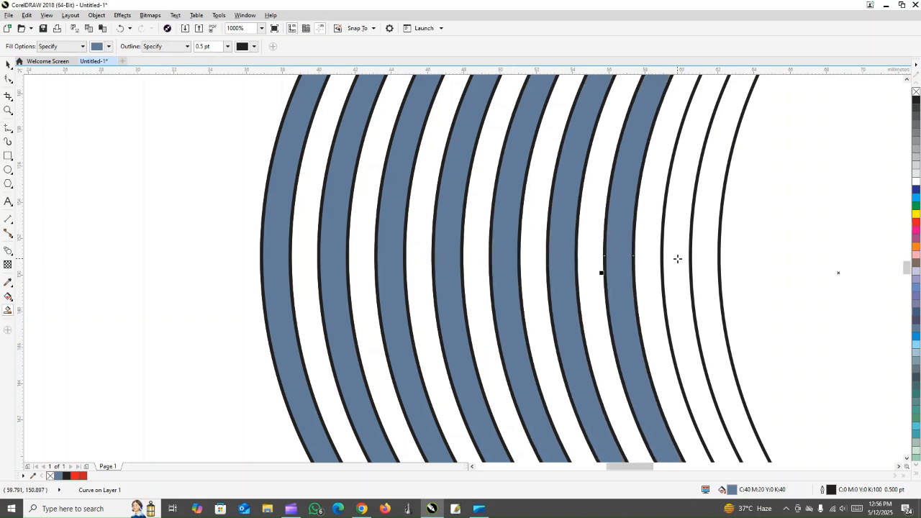
{"action": "left_click", "coordinate": [677, 258]}
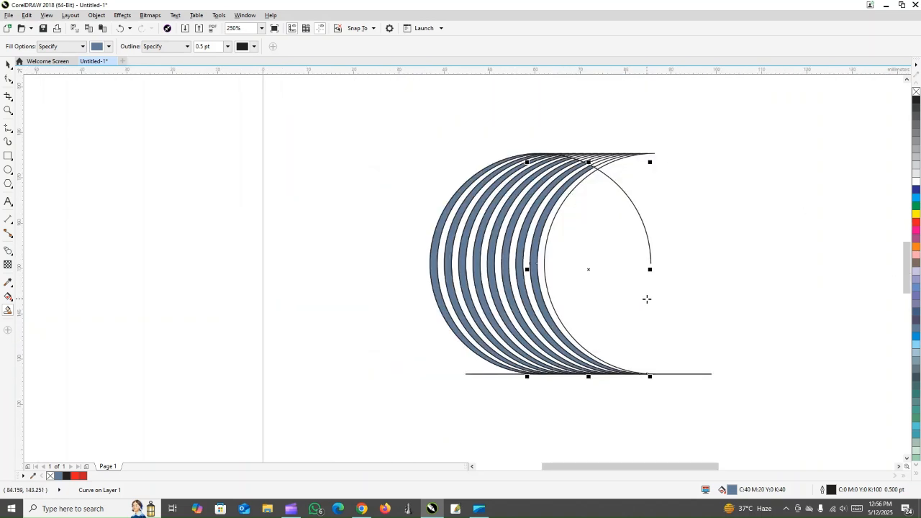
{"action": "scroll", "coordinate": [646, 299], "scroll_direction": "up", "scroll_amount": 1}
{"action": "scroll", "coordinate": [562, 278], "scroll_direction": "down", "scroll_amount": 1}
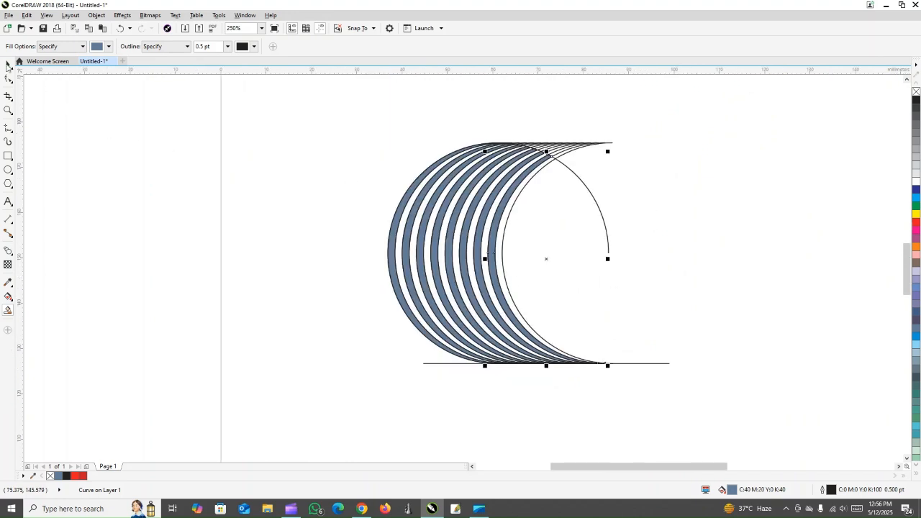
Step: Select all eight filled bands, move them clear of the line art to about X -4.5 mm, Y 158.4 mm, and group them
{"action": "left_click", "coordinate": [8, 64]}
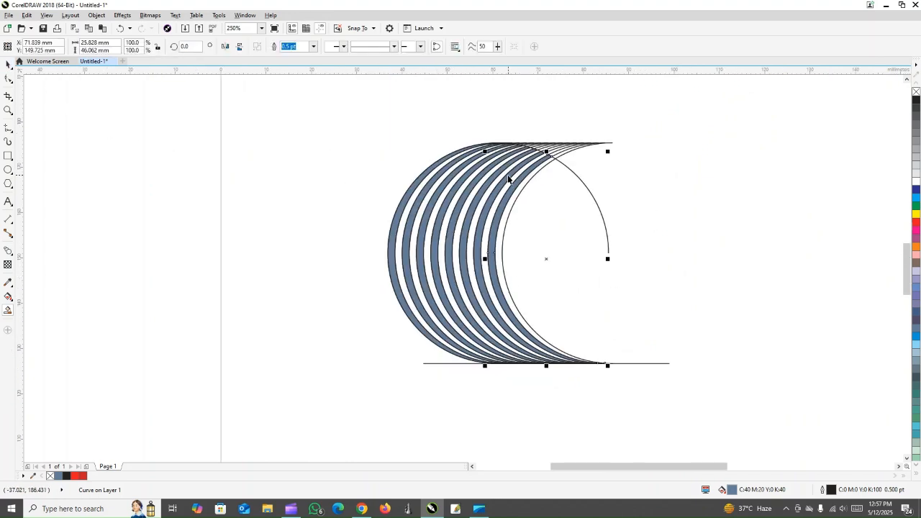
{"action": "left_click", "coordinate": [508, 176], "text": "shift"}
{"action": "left_click", "coordinate": [497, 174], "text": "shift"}
{"action": "left_click", "coordinate": [484, 173], "text": "shift"}
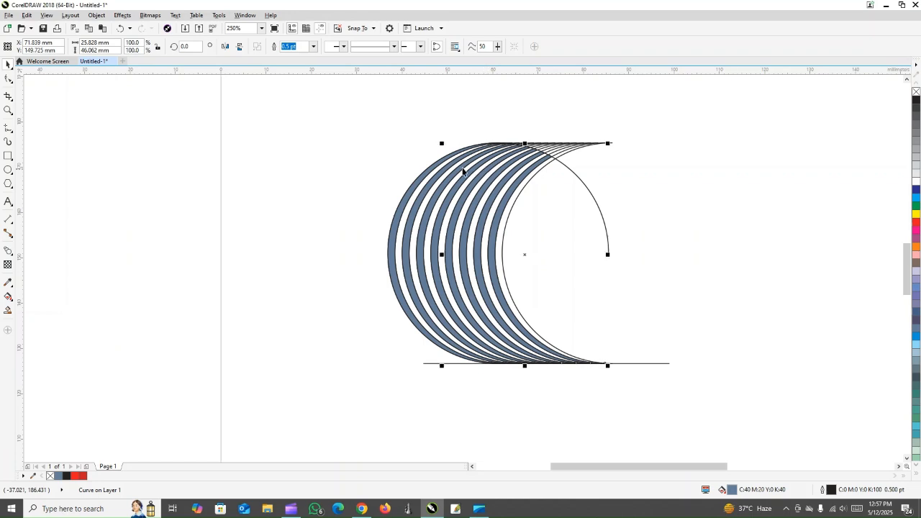
{"action": "left_click", "coordinate": [471, 175], "text": "shift"}
{"action": "left_click", "coordinate": [450, 165], "text": "shift"}
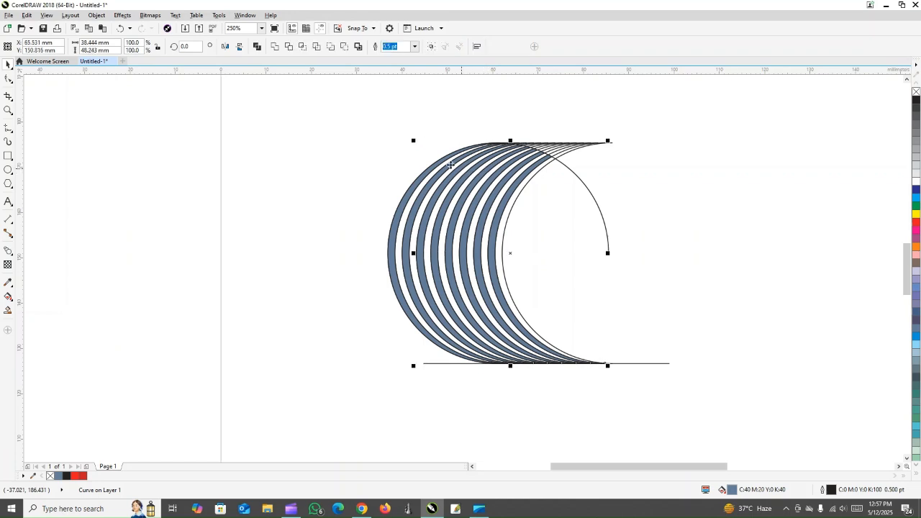
{"action": "left_click", "coordinate": [444, 163], "text": "shift"}
{"action": "left_click", "coordinate": [440, 159], "text": "shift"}
{"action": "left_click_drag", "start_coordinate": [460, 157], "coordinate": [168, 189]}
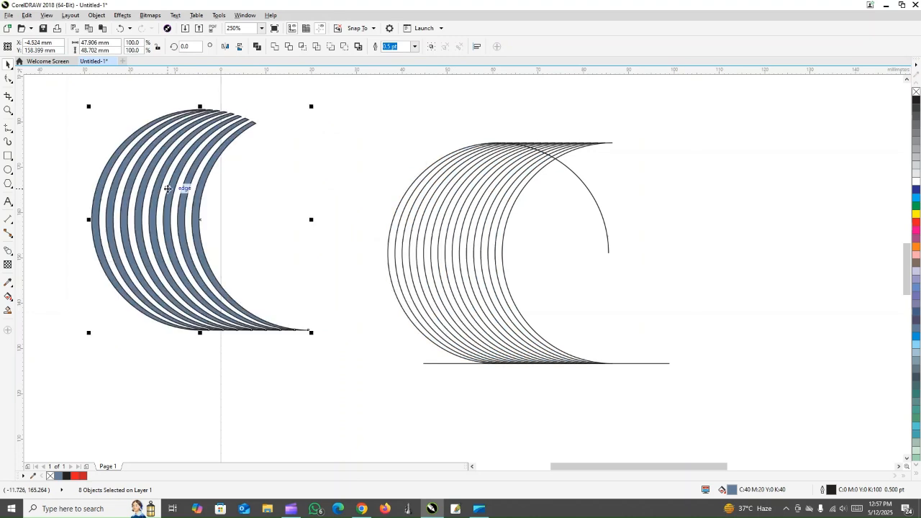
{"action": "key", "text": "ctrl+g"}
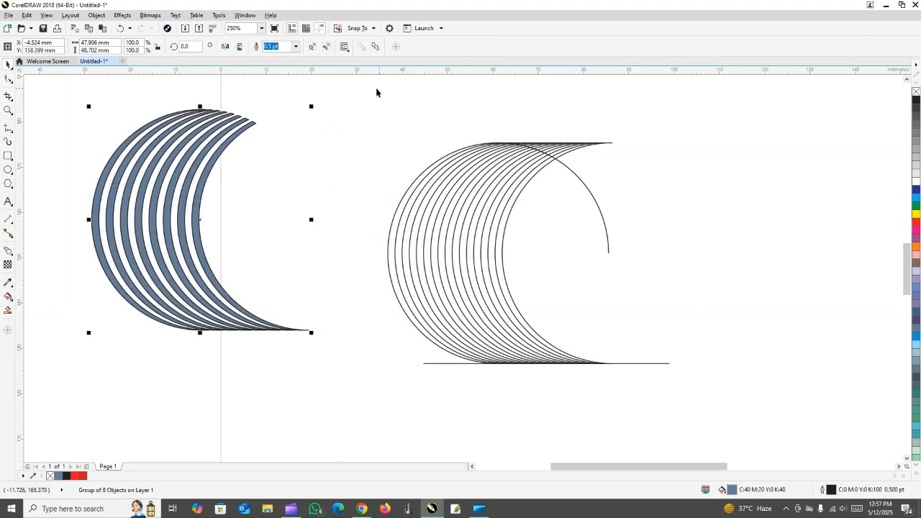
Step: Delete the leftover construction arcs and the horizontal line
{"action": "left_click_drag", "start_coordinate": [369, 91], "coordinate": [548, 326]}
{"action": "left_click_drag", "start_coordinate": [680, 437], "coordinate": [703, 418]}
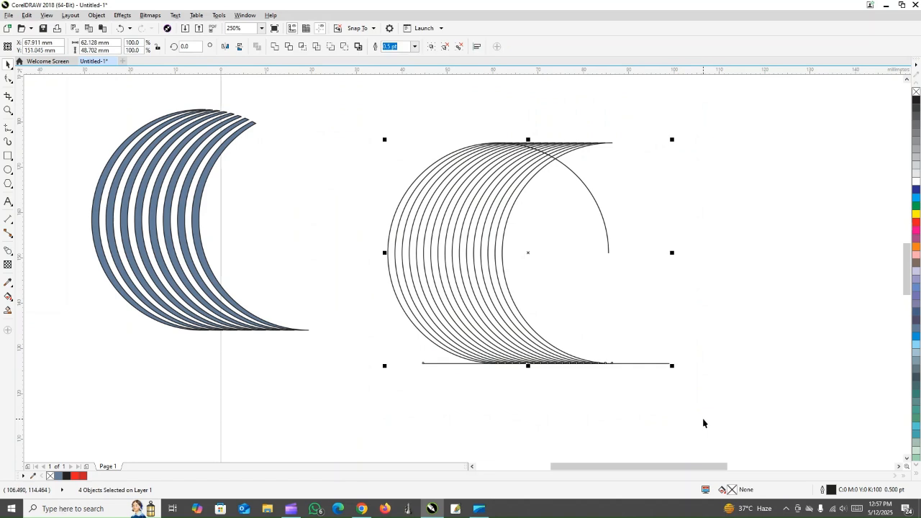
{"action": "key", "text": "Delete"}
Step: Move the grouped bands onto the page near X 34.3 mm, Y 147.1 mm, and remove their outline
{"action": "left_click_drag", "start_coordinate": [161, 266], "coordinate": [453, 321]}
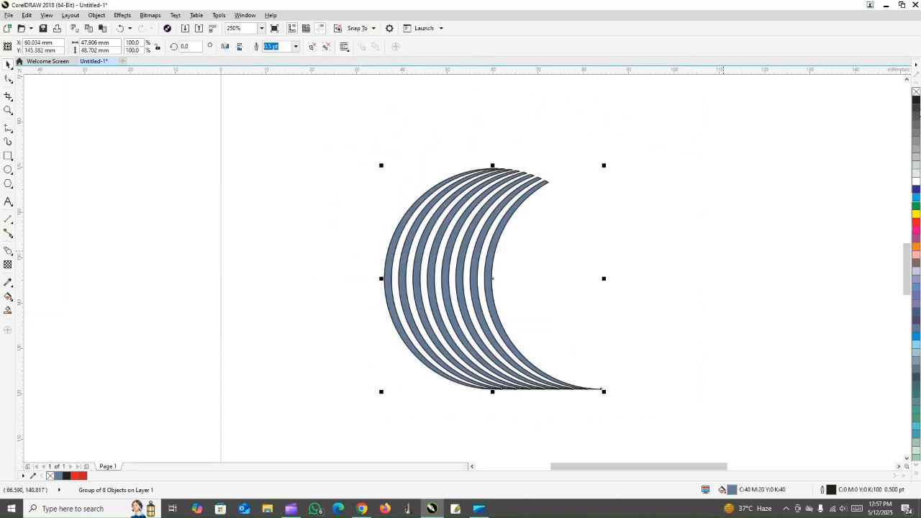
{"action": "right_click", "coordinate": [916, 90]}
{"action": "left_click_drag", "start_coordinate": [508, 262], "coordinate": [382, 233]}
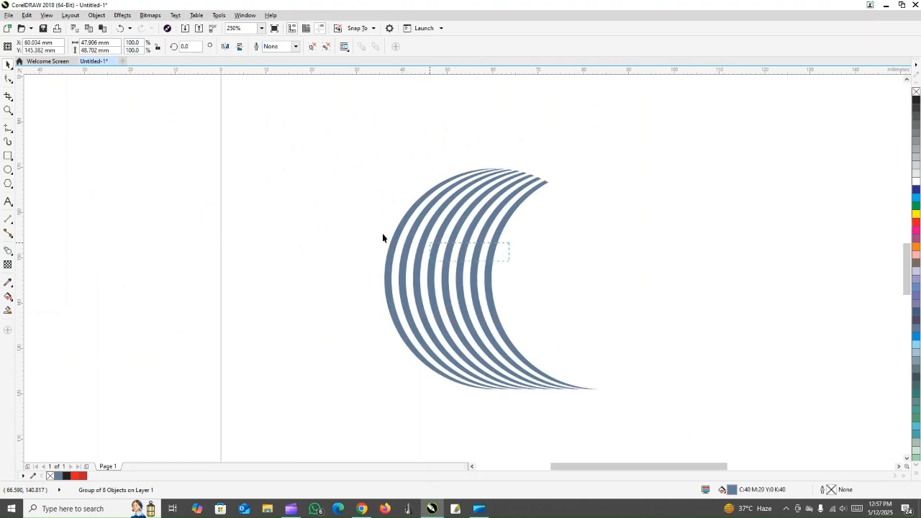
{"action": "left_click_drag", "start_coordinate": [451, 266], "coordinate": [336, 258]}
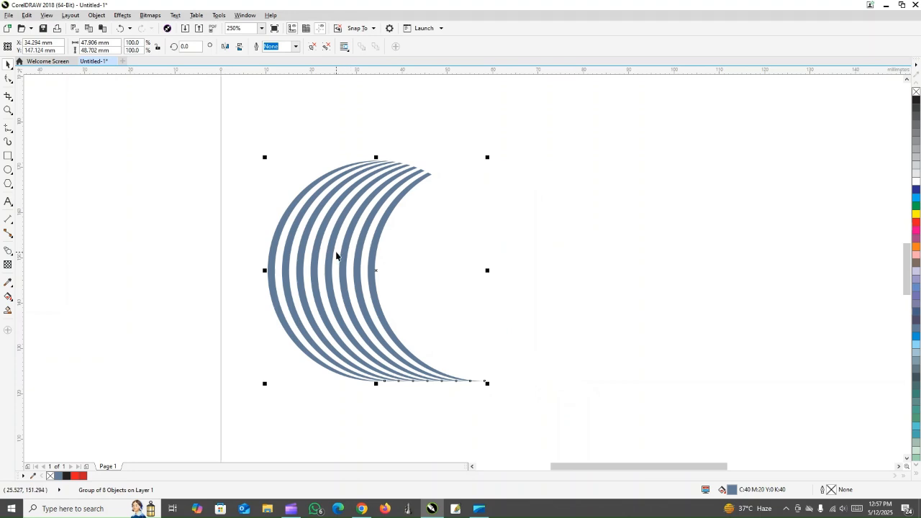
{"action": "left_click", "coordinate": [335, 264]}
{"action": "left_click", "coordinate": [372, 270]}
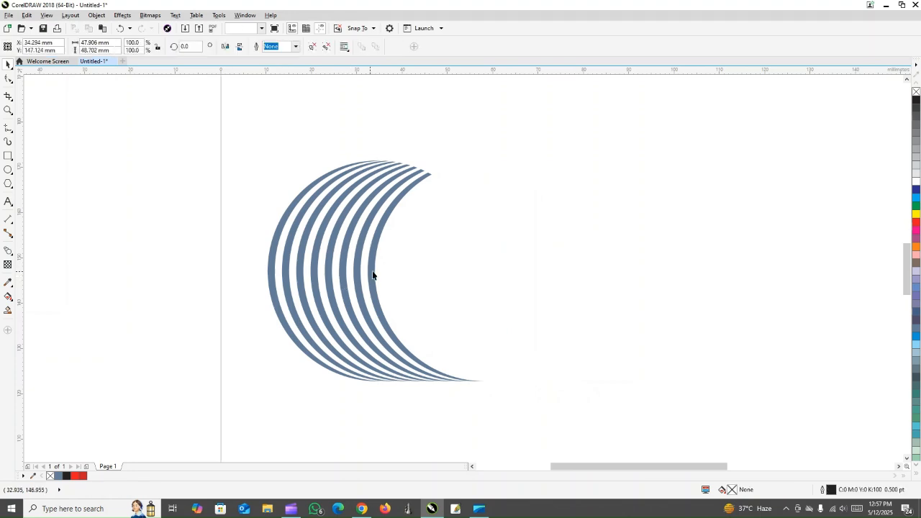
Step: Duplicate the striped crescent about 23.5 mm to its right and rotate the copy by 120°
{"action": "left_click_drag", "start_coordinate": [327, 272], "coordinate": [432, 271]}
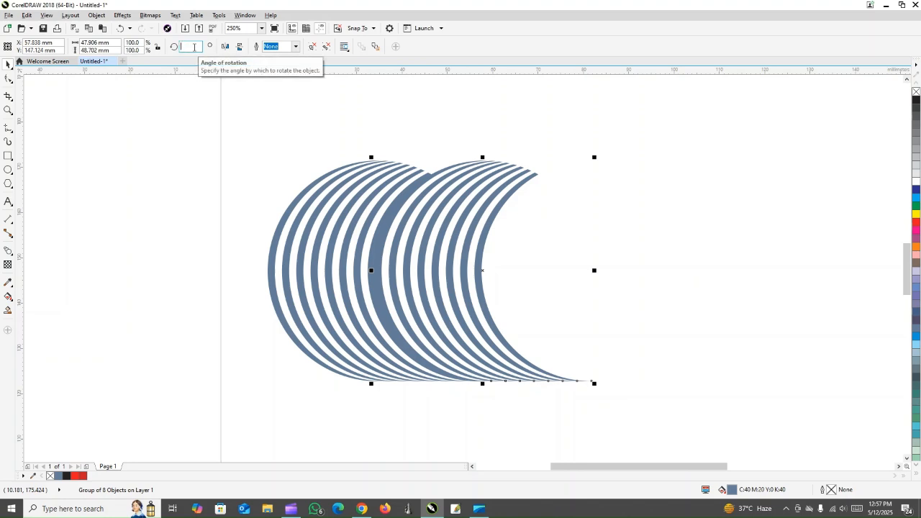
{"action": "key", "text": "Return"}
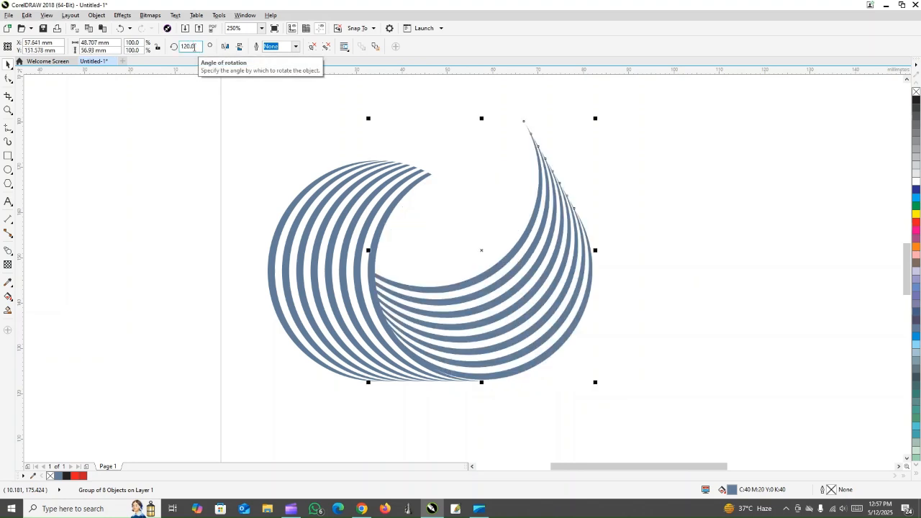
{"action": "left_click", "coordinate": [690, 256]}
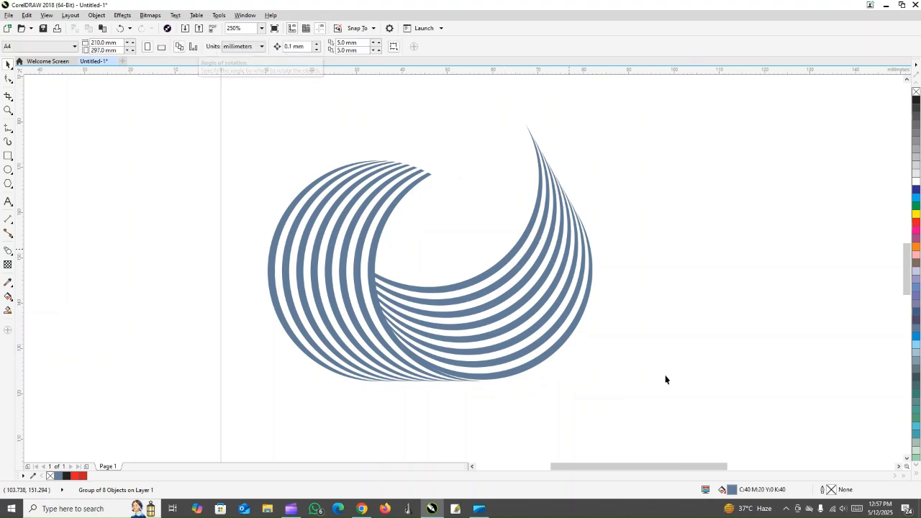
Step: Duplicate the rotated crescent up and to the left, and nudge the copy to about X 46.1 mm, Y 171.4 mm
{"action": "left_click", "coordinate": [905, 79]}
{"action": "left_click_drag", "start_coordinate": [525, 372], "coordinate": [469, 284]}
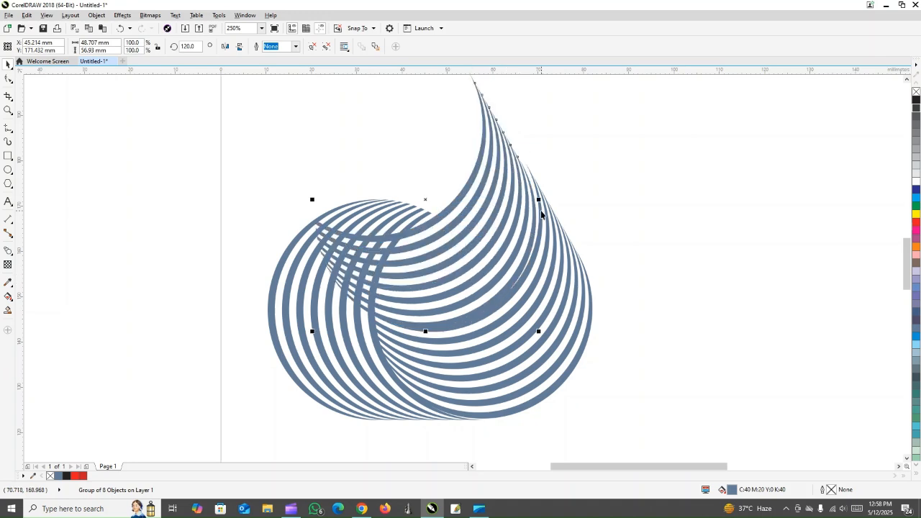
{"action": "key", "text": "Right"}
{"action": "key", "text": "Right"}
{"action": "key", "text": "Right"}
{"action": "key", "text": "Right"}
{"action": "key", "text": "Right"}
{"action": "key", "text": "Right"}
{"action": "key", "text": "Right"}
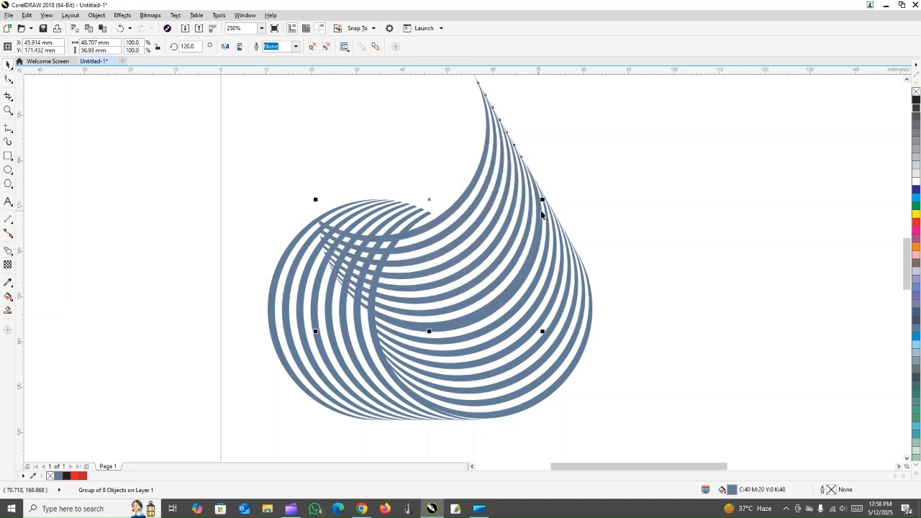
{"action": "key", "text": "Right"}
{"action": "key", "text": "Right"}
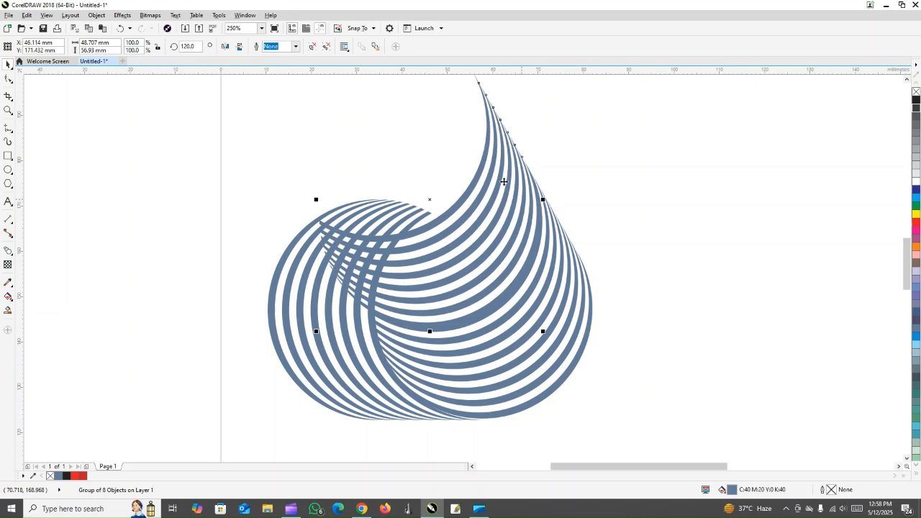
Step: Rotate the third striped crescent by a further 120° to a total angle of 240°
{"action": "key", "text": "BackSpace"}
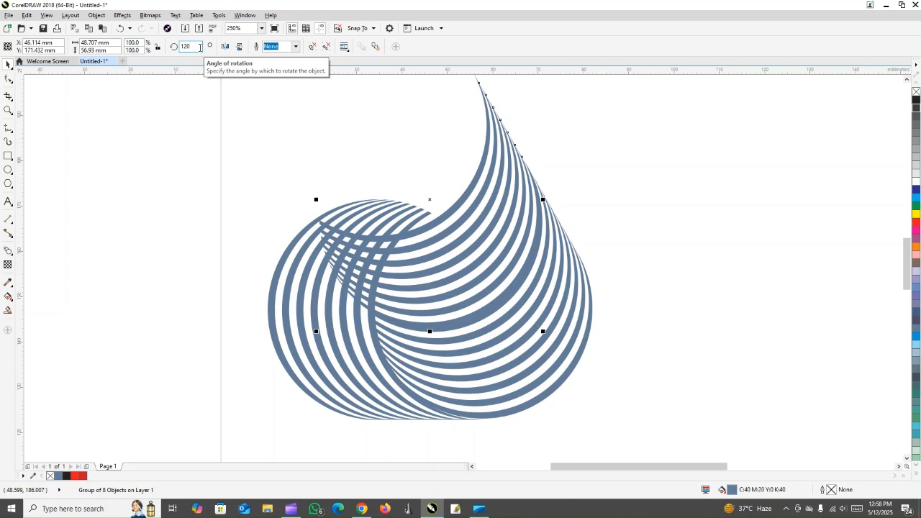
{"action": "type", "text": "+120"}
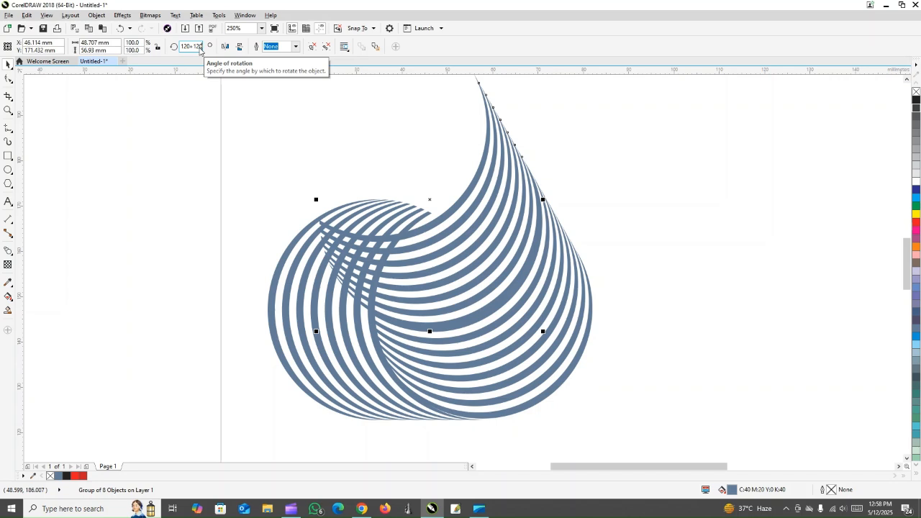
{"action": "key", "text": "Return"}
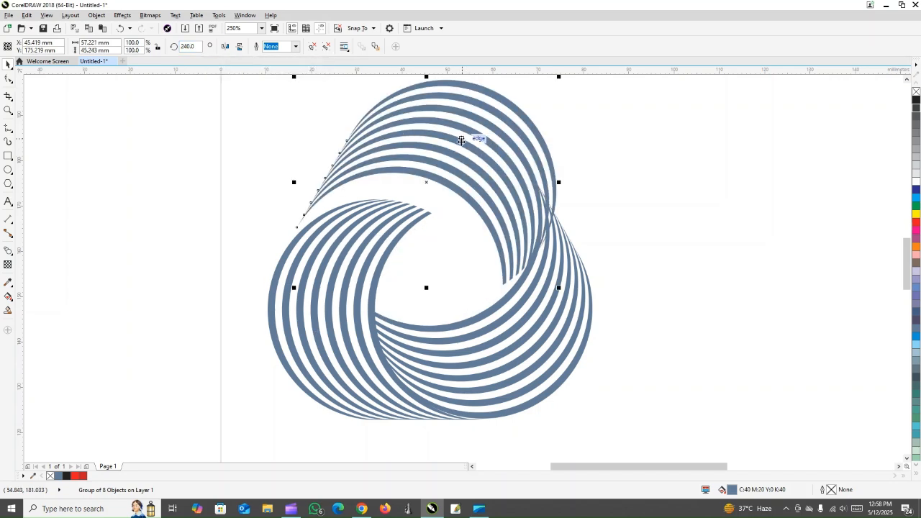
Step: Move the rotated crescent down to close the triangular ring, nudging it to about X 42.6 mm, Y 169.1 mm
{"action": "left_click_drag", "start_coordinate": [460, 140], "coordinate": [444, 167]}
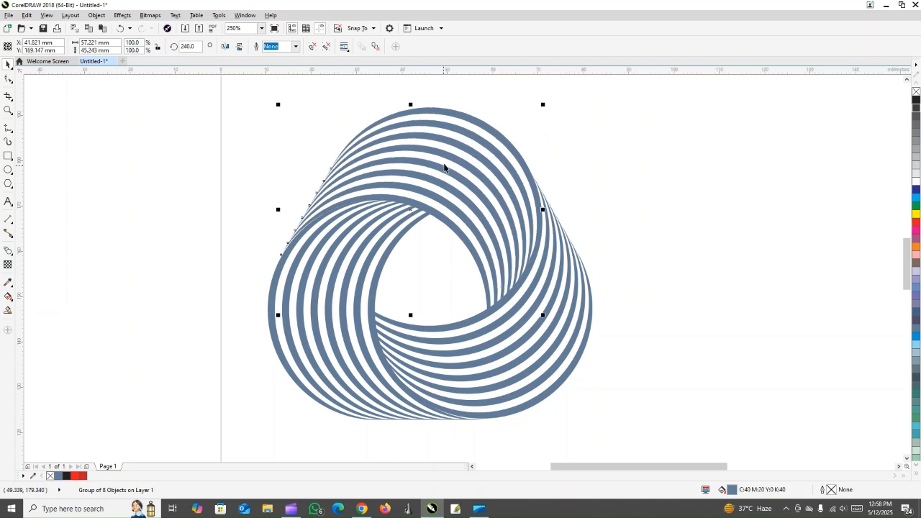
{"action": "key", "text": "Right"}
{"action": "key", "text": "Right"}
{"action": "key", "text": "Right"}
{"action": "key", "text": "Right"}
{"action": "key", "text": "Right"}
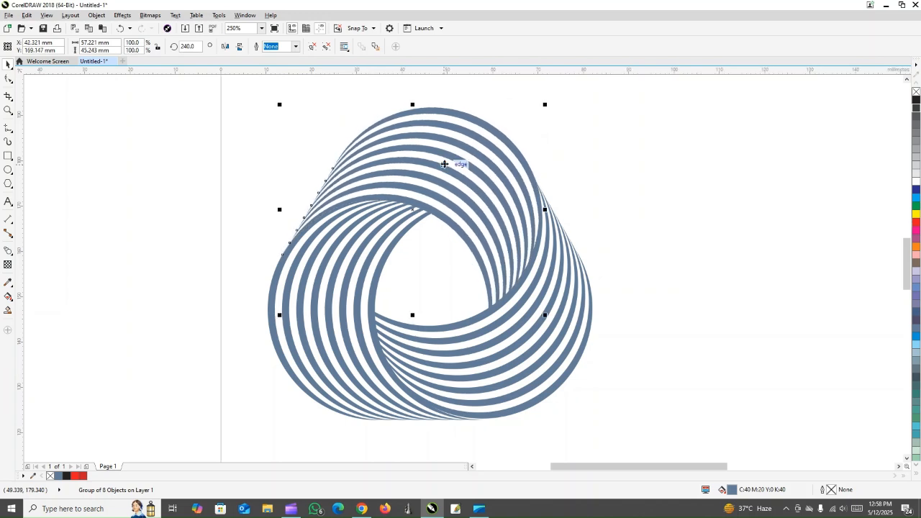
{"action": "key", "text": "Right"}
{"action": "key", "text": "Right"}
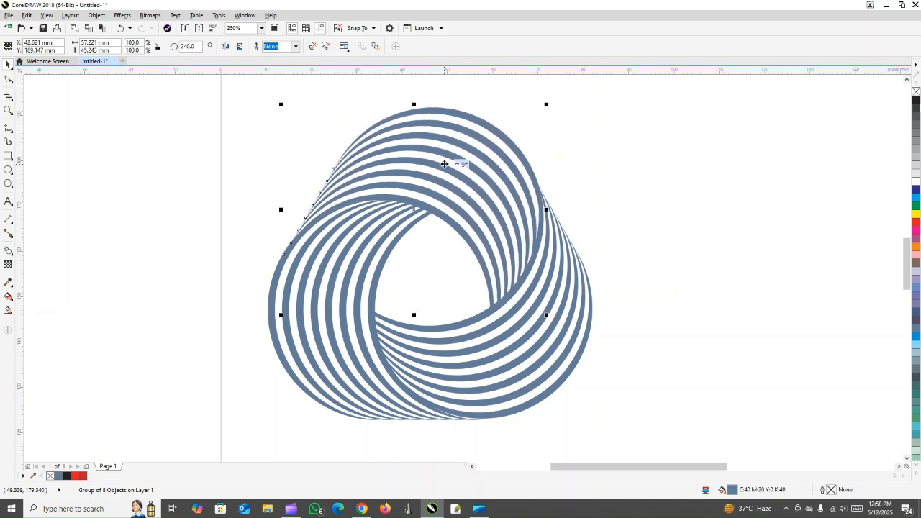
Step: Group all three striped crescents into one object
{"action": "left_click", "coordinate": [684, 244]}
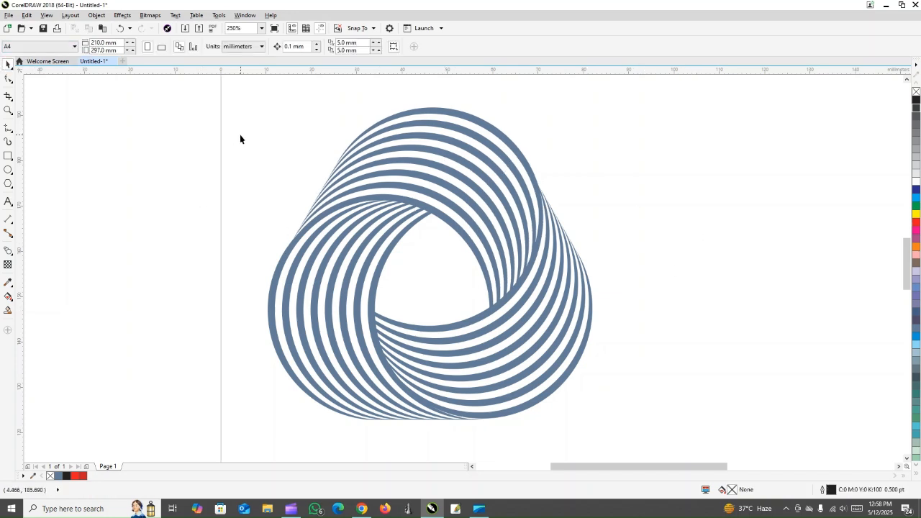
{"action": "key", "text": "ctrl+a"}
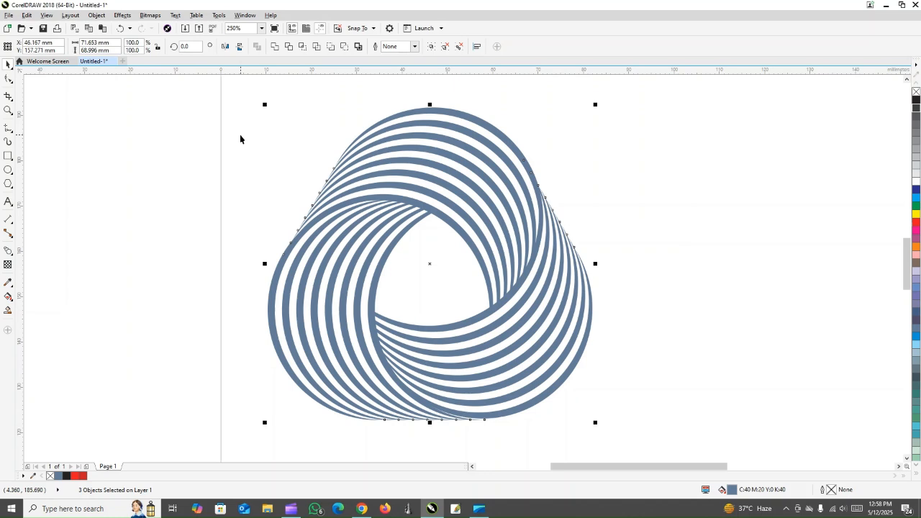
{"action": "key", "text": "ctrl+g"}
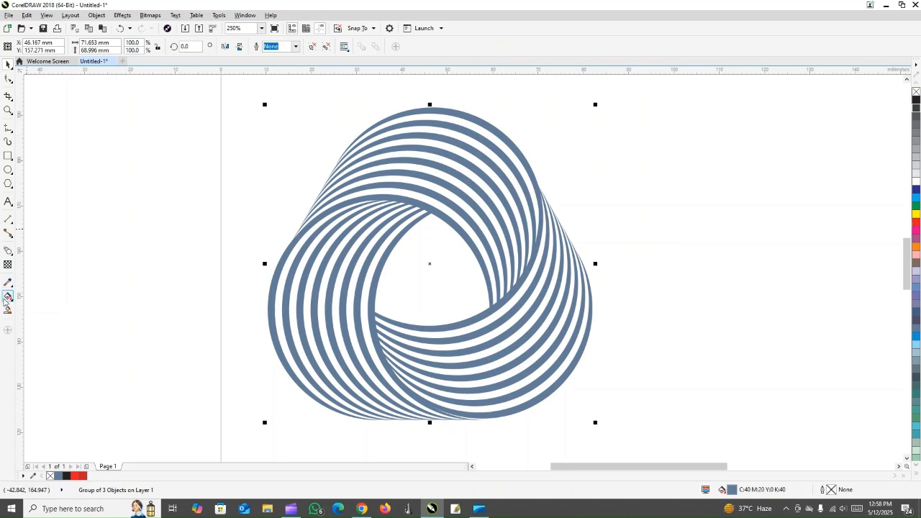
Step: Apply an elliptical fountain fill to the grouped logo, centred in its opening and reaching to its lower edge
{"action": "left_click", "coordinate": [7, 296]}
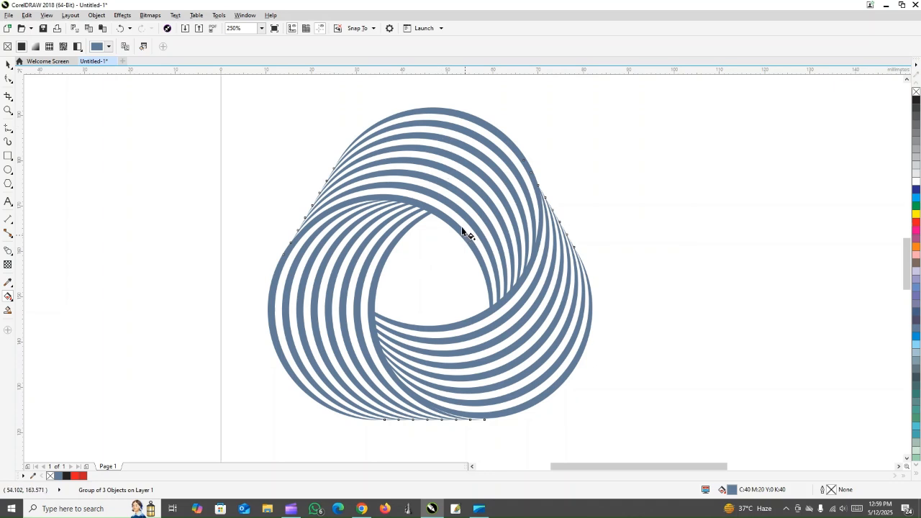
{"action": "left_click_drag", "start_coordinate": [431, 112], "coordinate": [429, 270]}
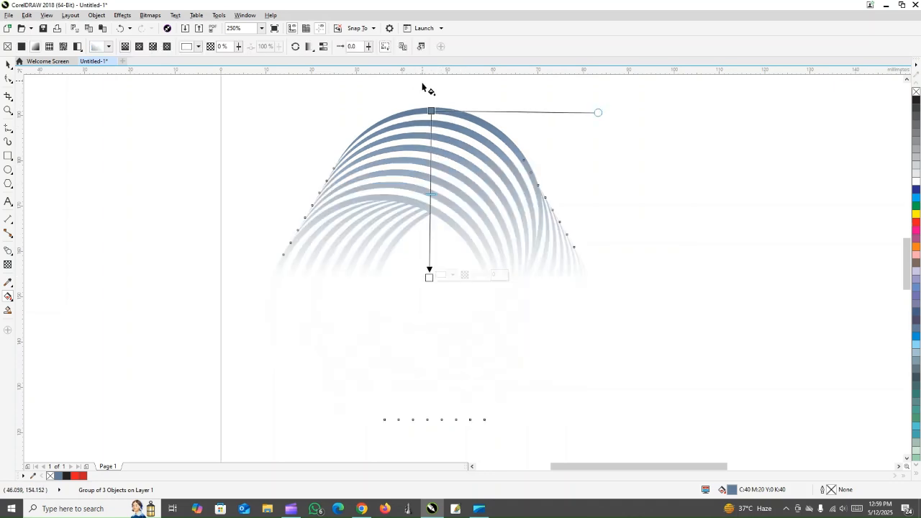
{"action": "left_click_drag", "start_coordinate": [431, 111], "coordinate": [422, 173]}
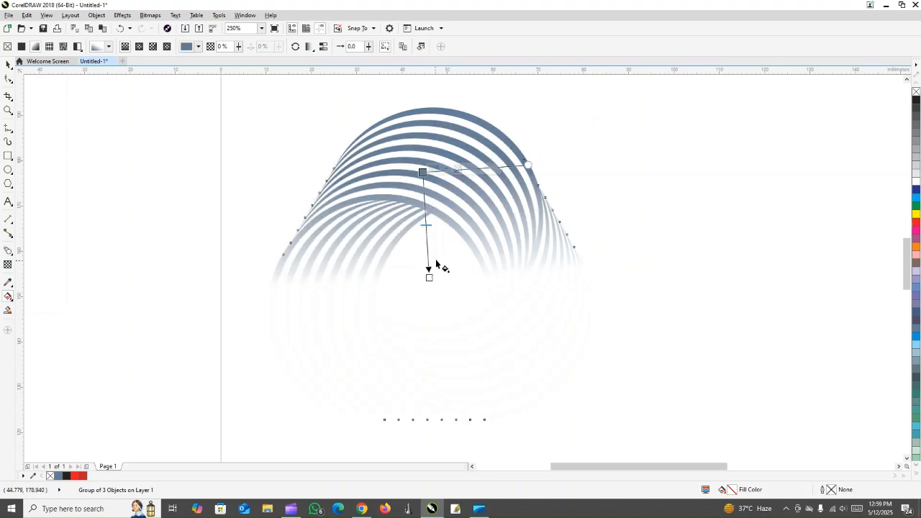
{"action": "left_click", "coordinate": [139, 47]}
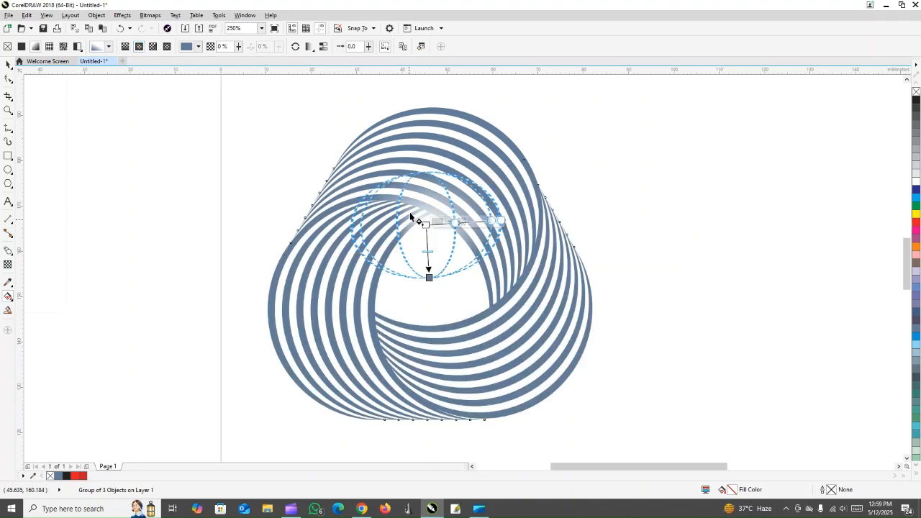
{"action": "left_click_drag", "start_coordinate": [425, 115], "coordinate": [430, 310]}
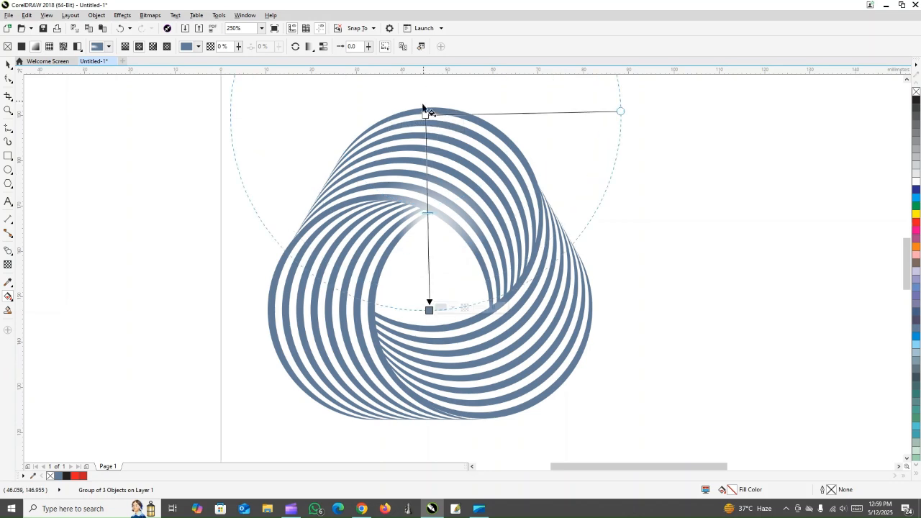
{"action": "left_click_drag", "start_coordinate": [425, 113], "coordinate": [429, 272]}
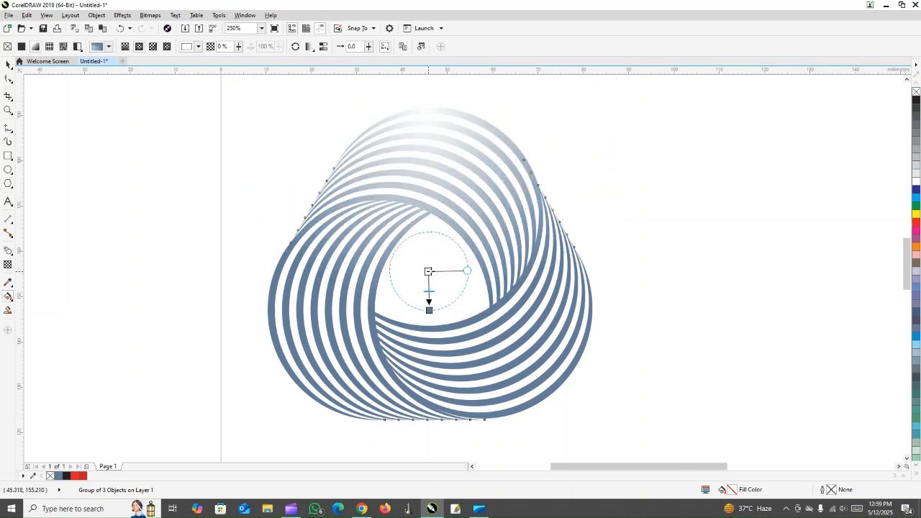
{"action": "left_click_drag", "start_coordinate": [429, 310], "coordinate": [432, 418]}
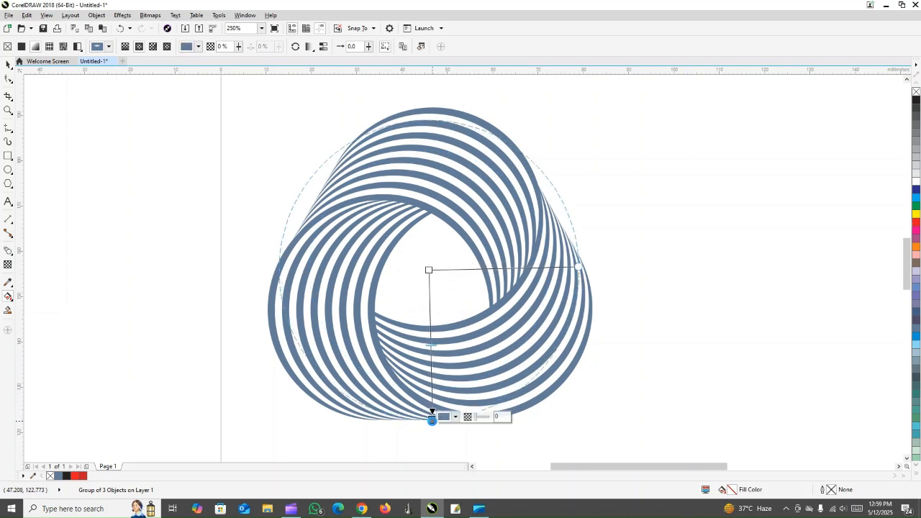
Step: Colour the gradient's centre node red and its outer node a darker shade of red
{"action": "left_click", "coordinate": [429, 269]}
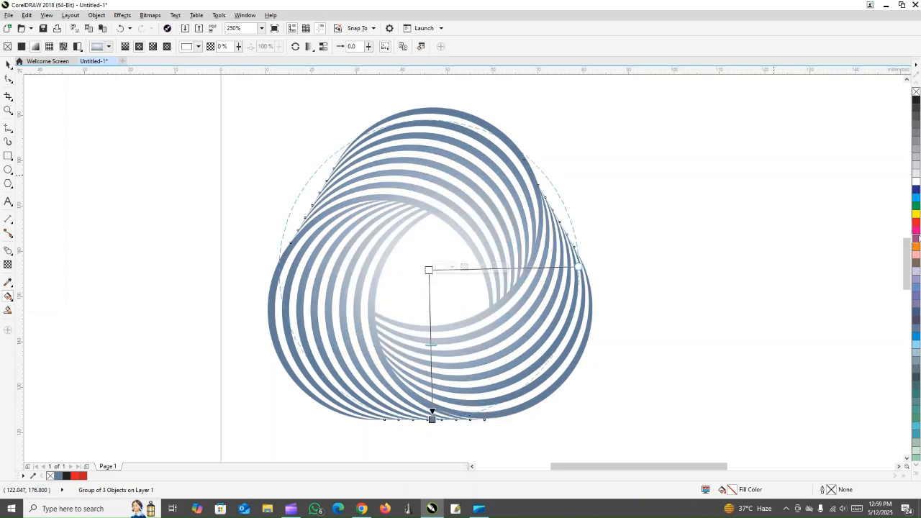
{"action": "left_click", "coordinate": [916, 222]}
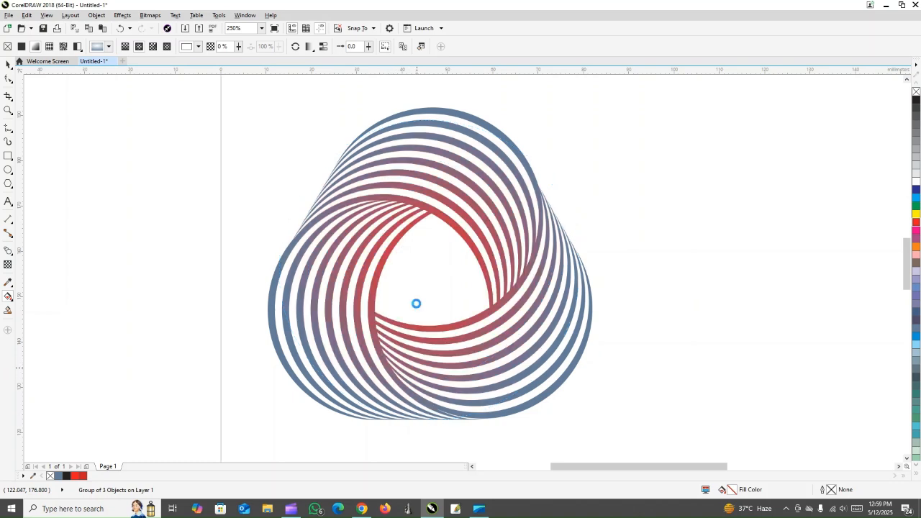
{"action": "left_click", "coordinate": [432, 418]}
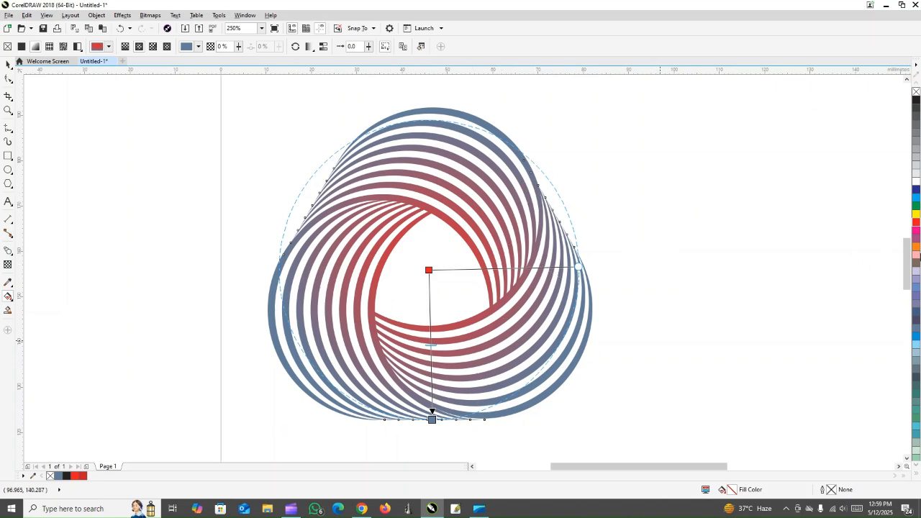
{"action": "left_click", "coordinate": [916, 228]}
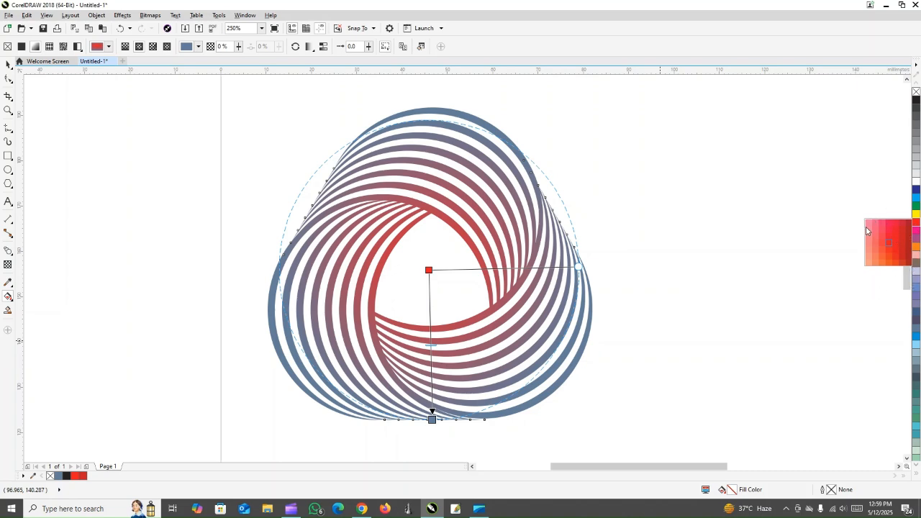
{"action": "left_click", "coordinate": [903, 243]}
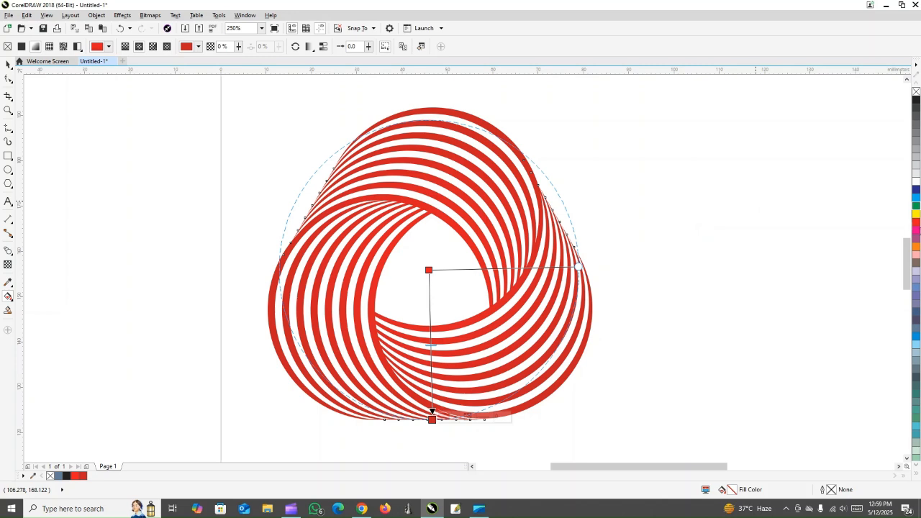
{"action": "left_click", "coordinate": [773, 251]}
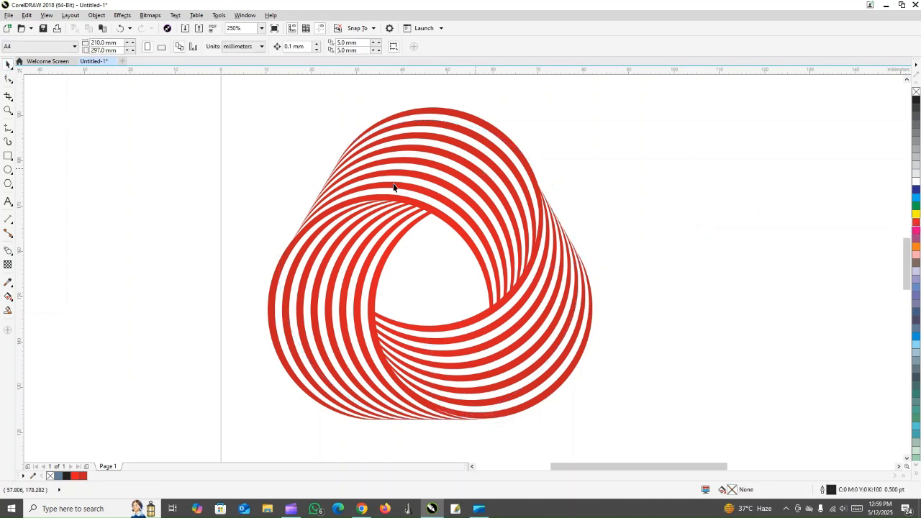
Step: Shorten the logo's elliptical gradient so its outer node sits slightly inside the lower edge
{"action": "left_click", "coordinate": [8, 296]}
{"action": "left_click", "coordinate": [444, 219]}
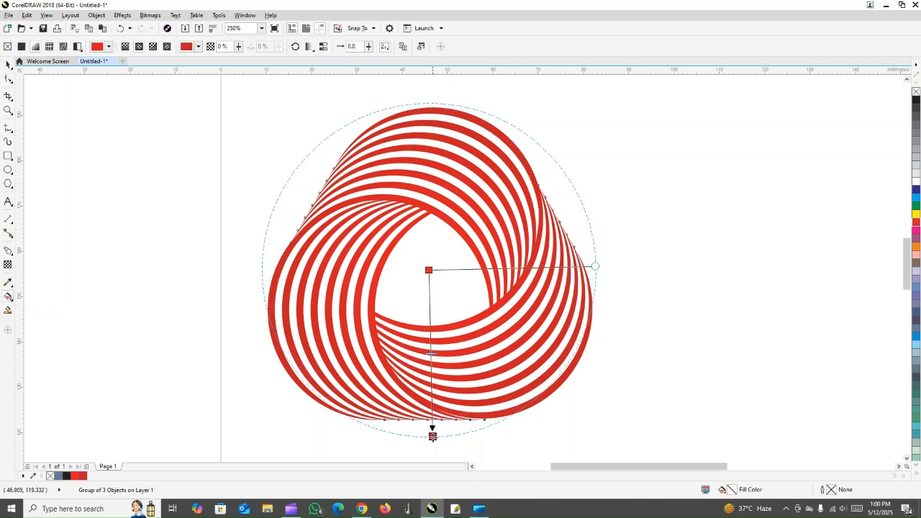
{"action": "left_click_drag", "start_coordinate": [432, 432], "coordinate": [431, 397]}
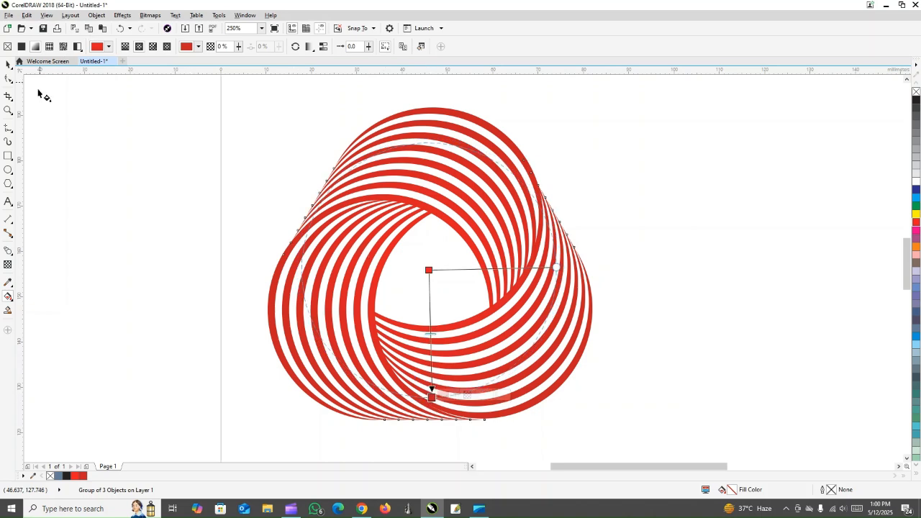
{"action": "left_click", "coordinate": [9, 64]}
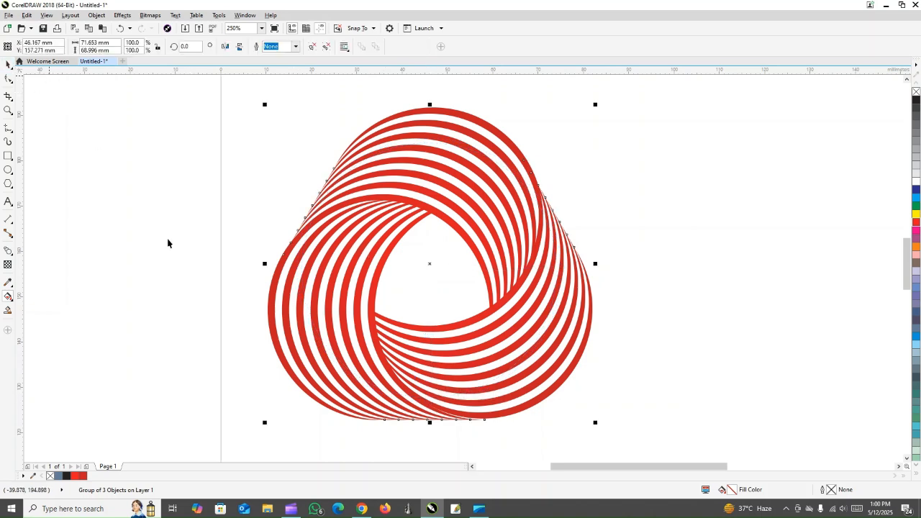
{"action": "left_click", "coordinate": [220, 264]}
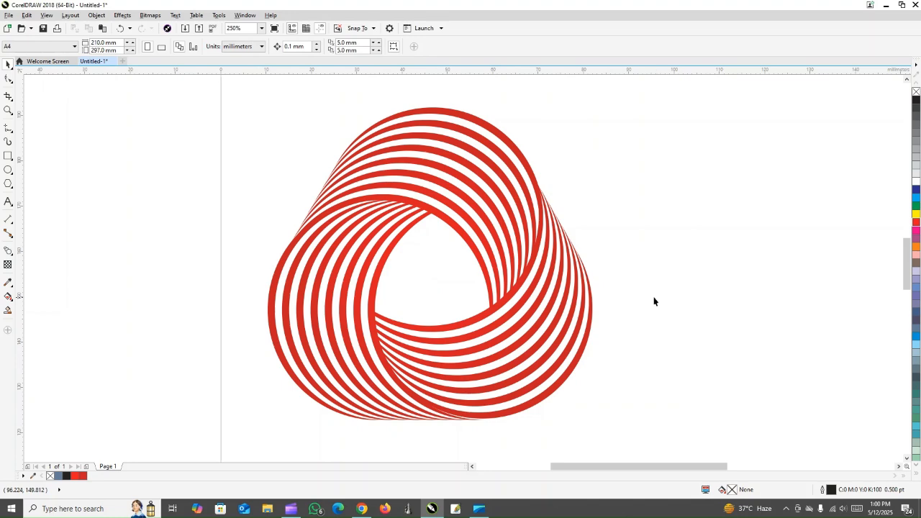
Step: Move the logo up and to the right on the page and scale it proportionally to about 100.9 × 97.2 mm
{"action": "left_click_drag", "start_coordinate": [512, 335], "coordinate": [587, 225]}
{"action": "scroll", "coordinate": [551, 249], "scroll_direction": "down", "scroll_amount": 2}
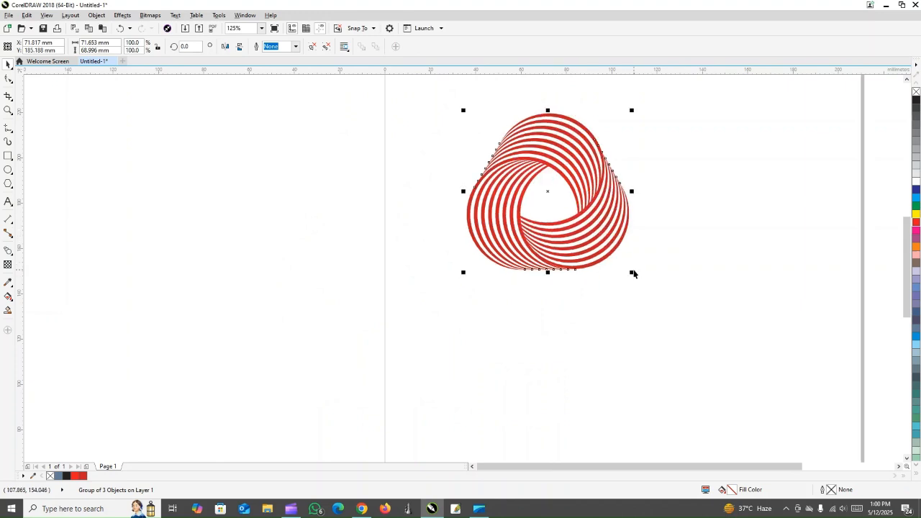
{"action": "left_click_drag", "start_coordinate": [632, 272], "coordinate": [769, 337]}
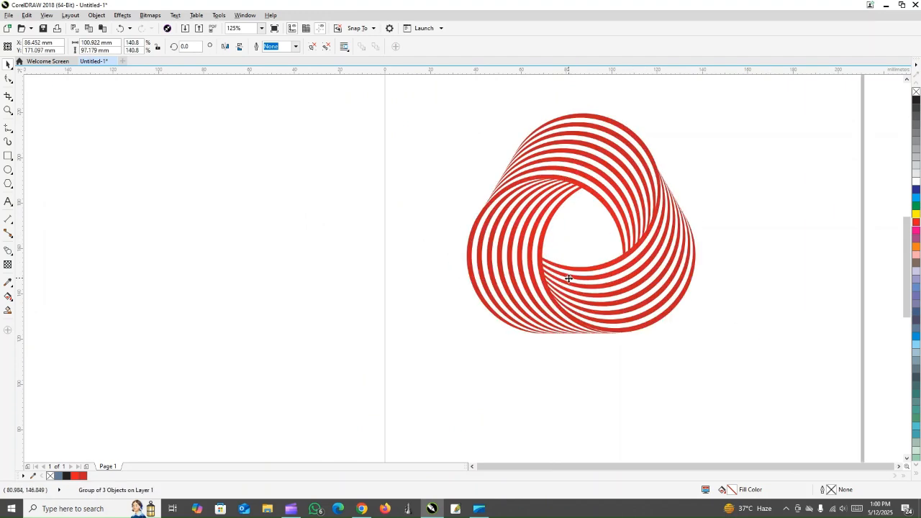
Step: Create a vertically mirrored copy of the logo directly below the original, touching its lower edge
{"action": "scroll", "coordinate": [676, 288], "scroll_direction": "down", "scroll_amount": 2}
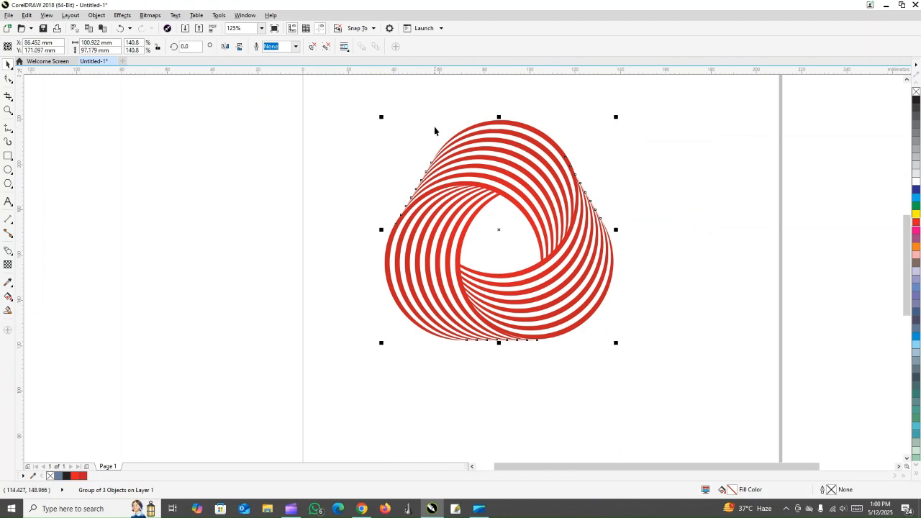
{"action": "left_click_drag", "start_coordinate": [499, 117], "coordinate": [498, 117]}
{"action": "left_click_drag", "start_coordinate": [498, 117], "coordinate": [524, 425]}
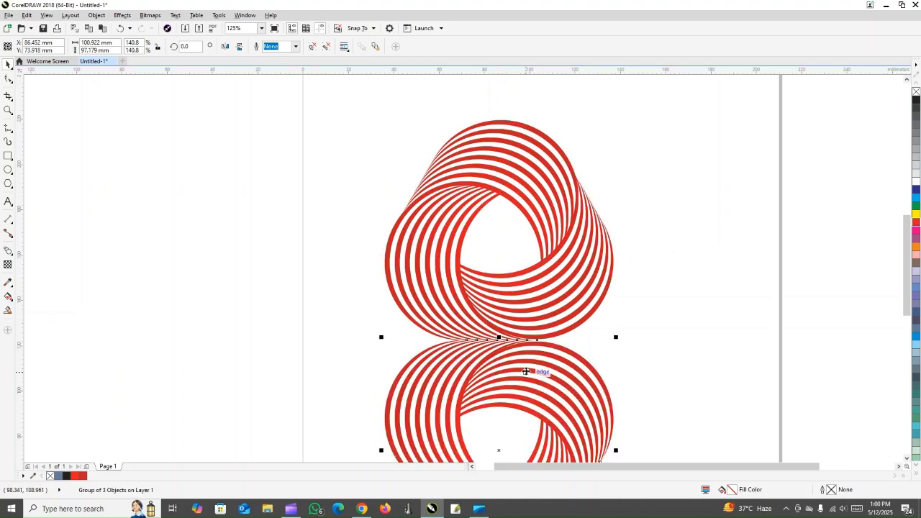
Step: Apply a linear transparency to the mirrored copy, fading from its upper edge to 100% transparent partway down
{"action": "scroll", "coordinate": [525, 371], "scroll_direction": "down", "scroll_amount": 2}
{"action": "scroll", "coordinate": [525, 371], "scroll_direction": "up", "scroll_amount": 3}
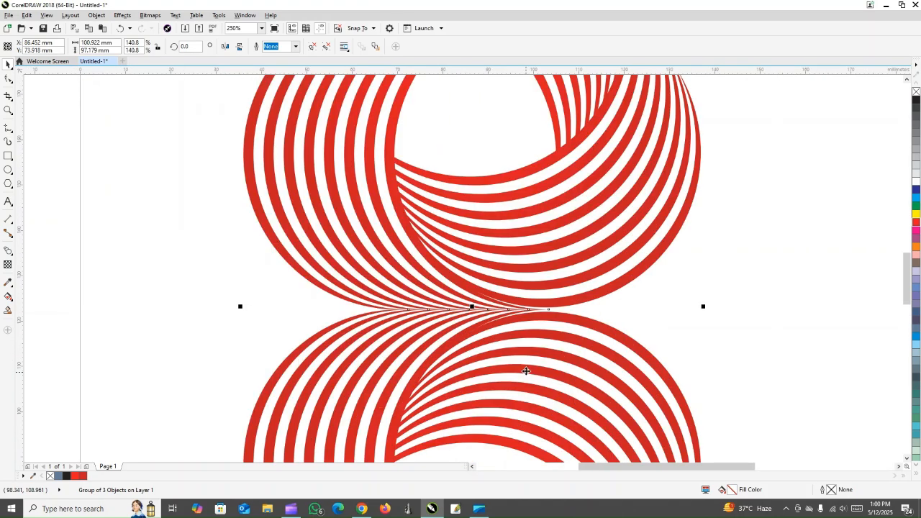
{"action": "left_click", "coordinate": [906, 458]}
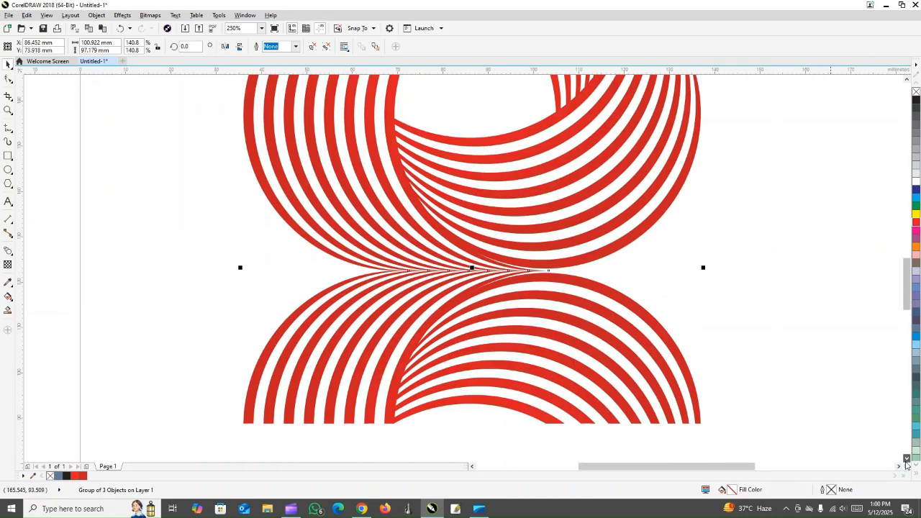
{"action": "left_click", "coordinate": [906, 458]}
{"action": "left_click", "coordinate": [907, 462]}
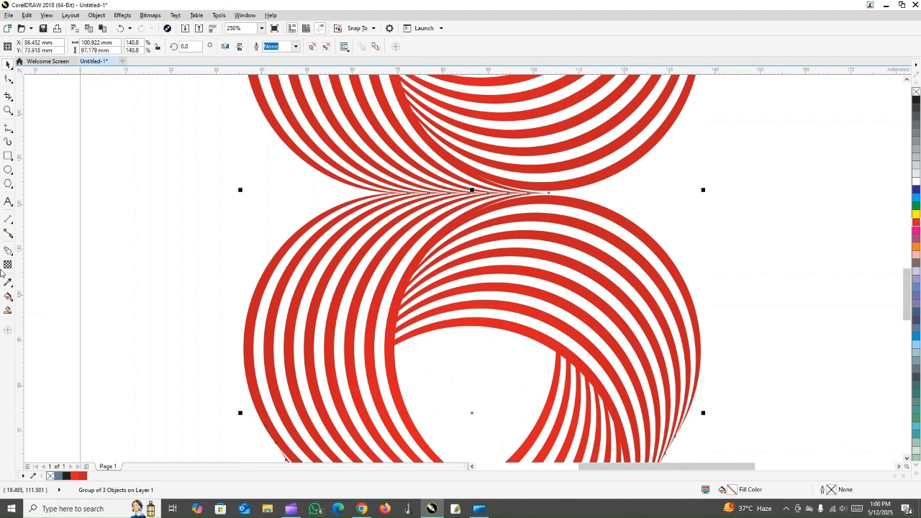
{"action": "left_click", "coordinate": [8, 264]}
{"action": "left_click_drag", "start_coordinate": [473, 192], "coordinate": [471, 371]}
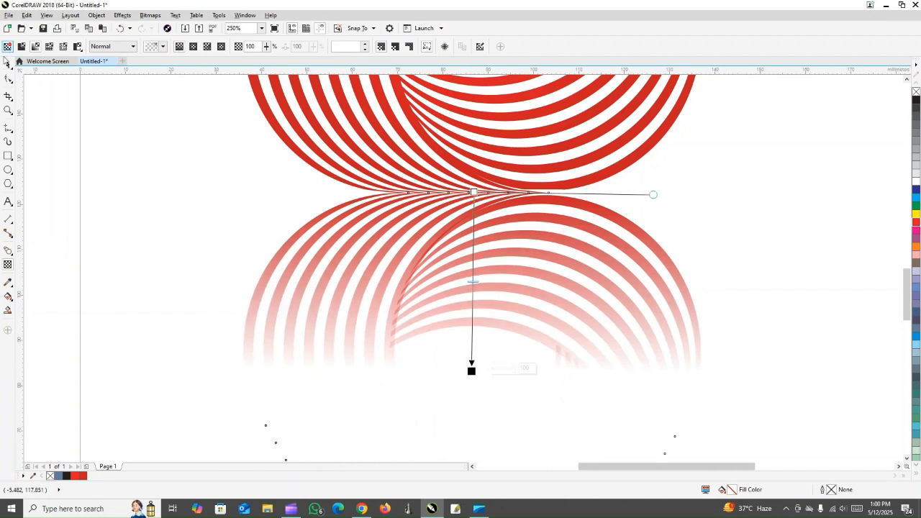
{"action": "left_click", "coordinate": [8, 65]}
{"action": "left_click", "coordinate": [146, 250]}
{"action": "scroll", "coordinate": [190, 294], "scroll_direction": "down", "scroll_amount": 2}
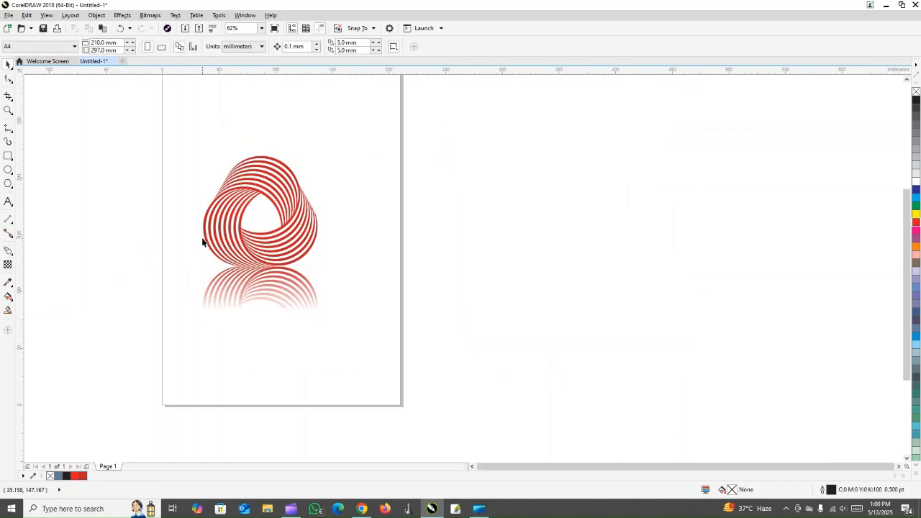
Step: Group the logo with its faded reflection and preview the finished artwork full screen
{"action": "left_click", "coordinate": [262, 177]}
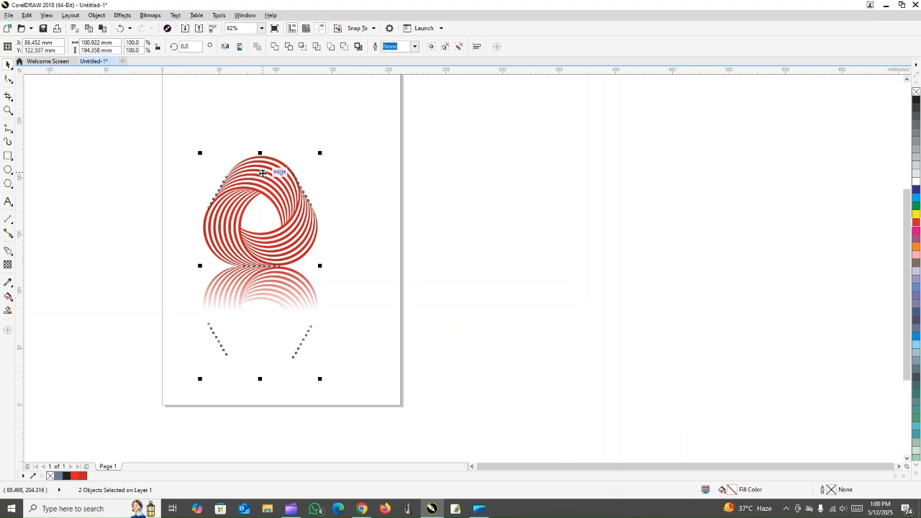
{"action": "key", "text": "ctrl+g"}
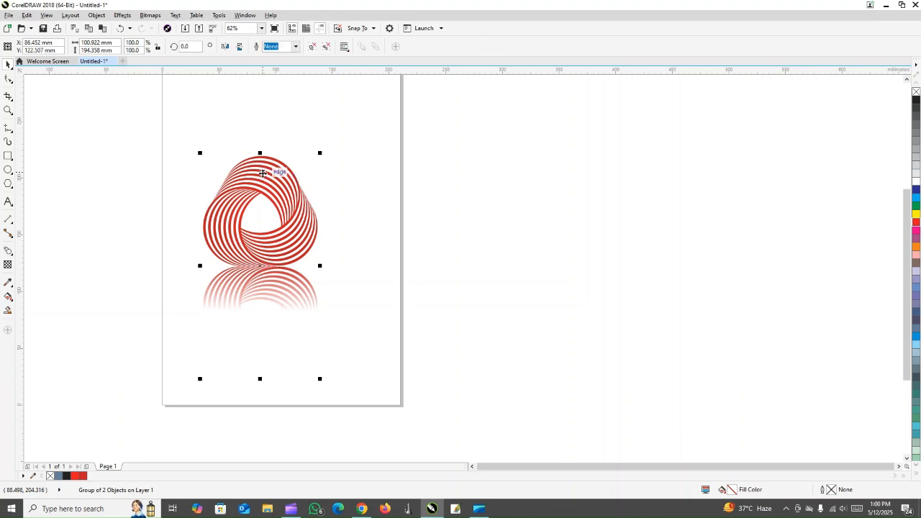
{"action": "left_click", "coordinate": [580, 148]}
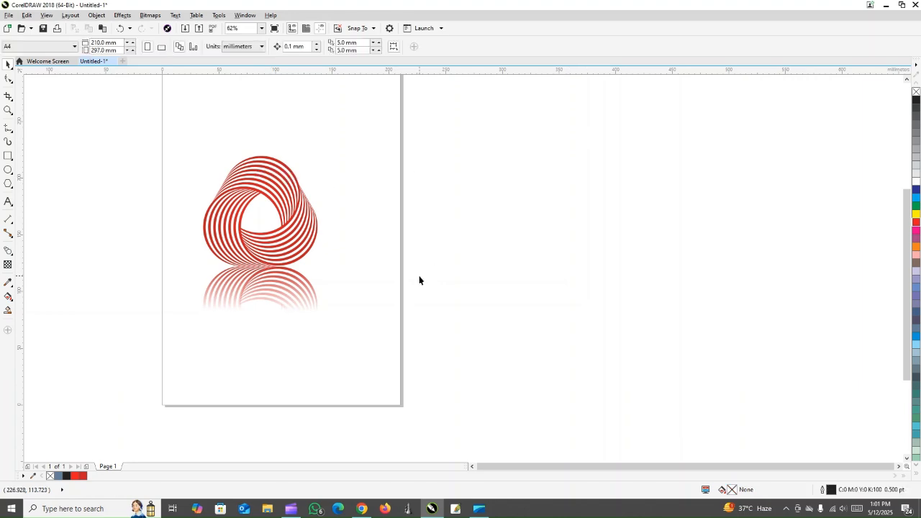
{"action": "key", "text": "F4"}
{"action": "key", "text": "F9"}
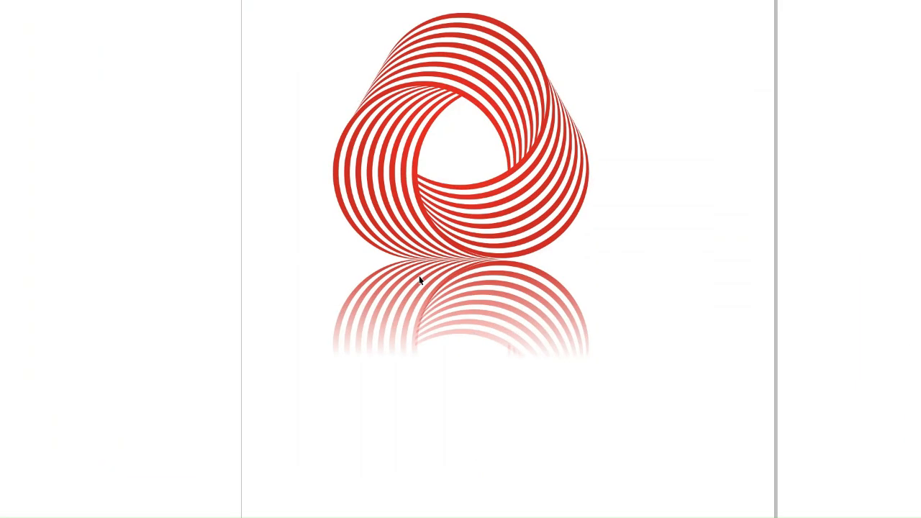